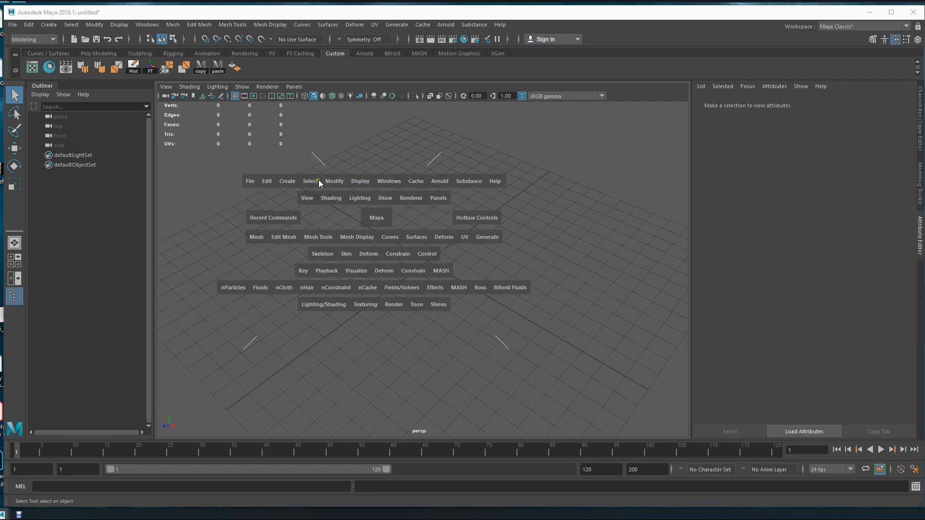
Create a polygon plane at the centre of the grid.
left_click_drag(295, 185, 444, 274)
scroll(612, 305, "up", 3)
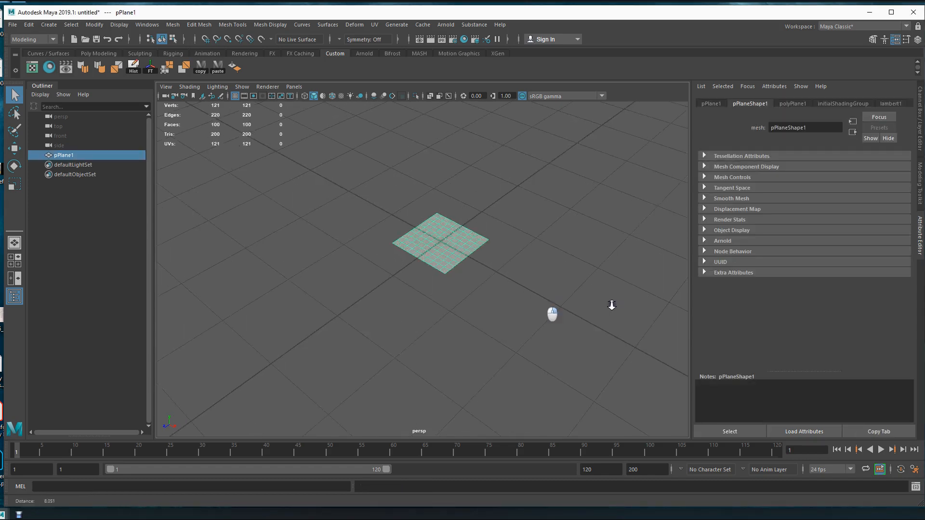
scroll(612, 305, "up", 5)
left_click_drag(493, 295, 421, 270, "alt")
middle_click_drag(421, 271, 462, 276, "alt")
left_click_drag(455, 279, 450, 278, "alt")
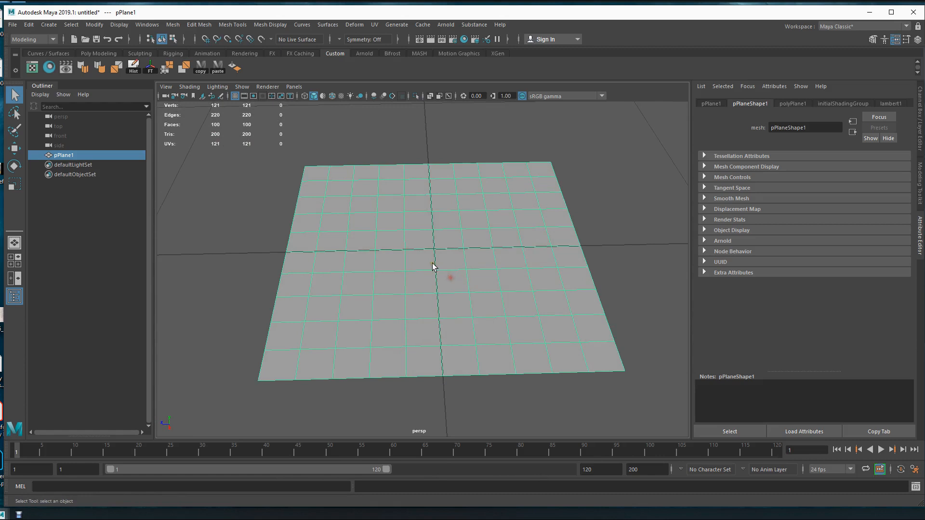
key("F11")
left_click_drag(516, 306, 481, 291, "alt")
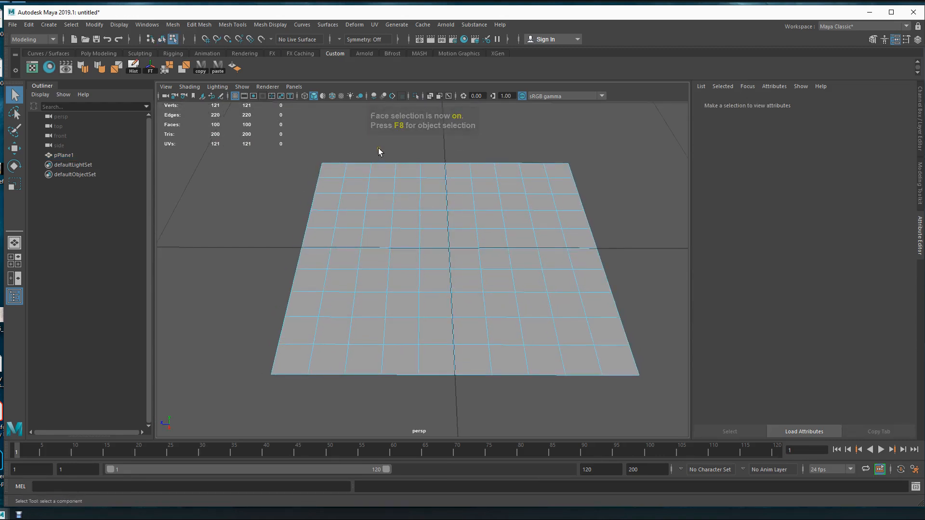
key("F8")
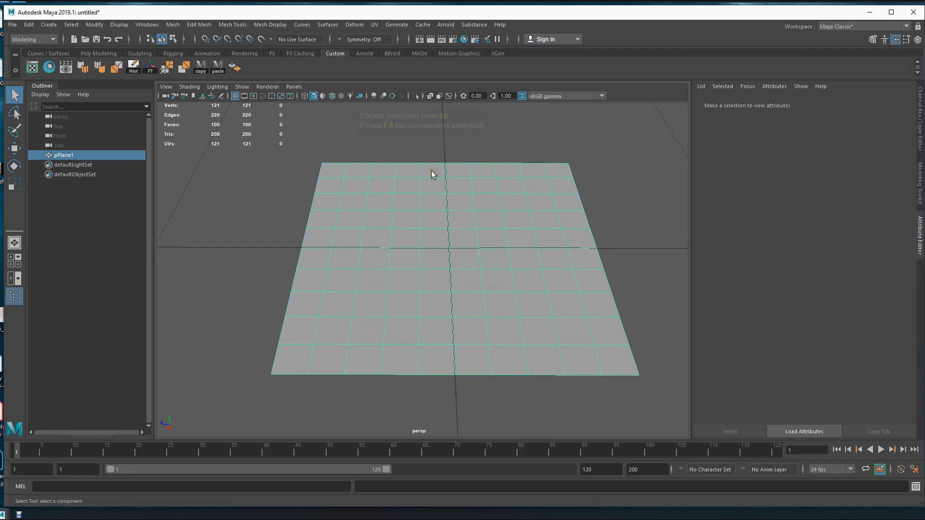
Create a Lambert material in Hypershade and name it grass_tex.
left_click(49, 67)
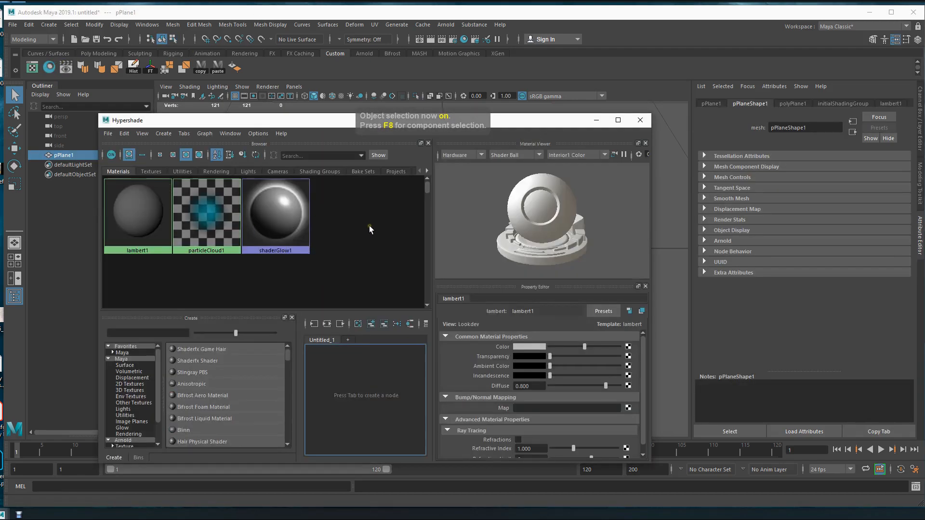
right_click(368, 217)
mouse_move(402, 252)
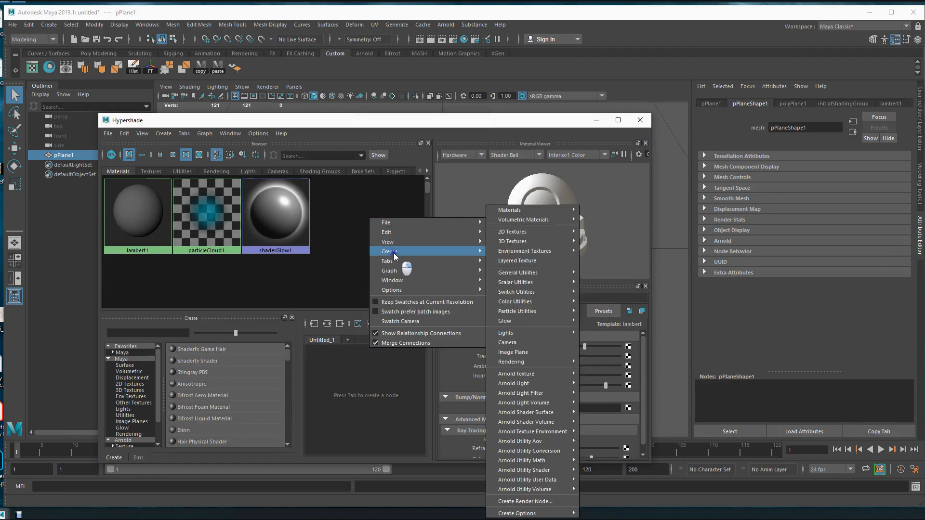
mouse_move(546, 214)
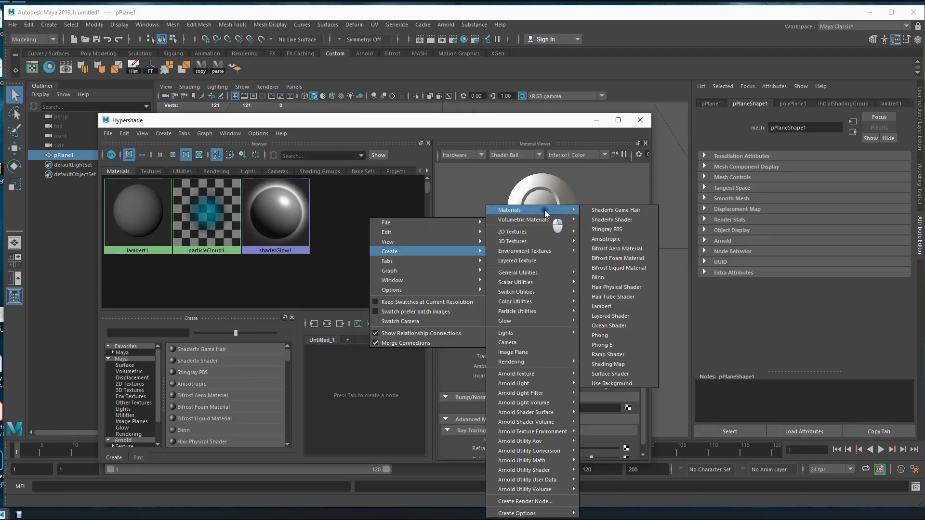
left_click(616, 307)
left_click_drag(809, 127, 727, 125)
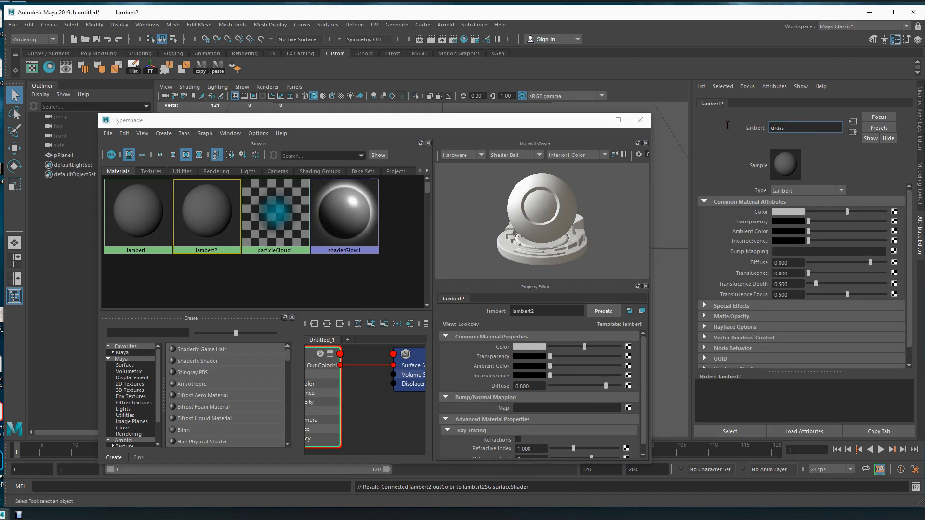
type("grass_tex")
key("Return")
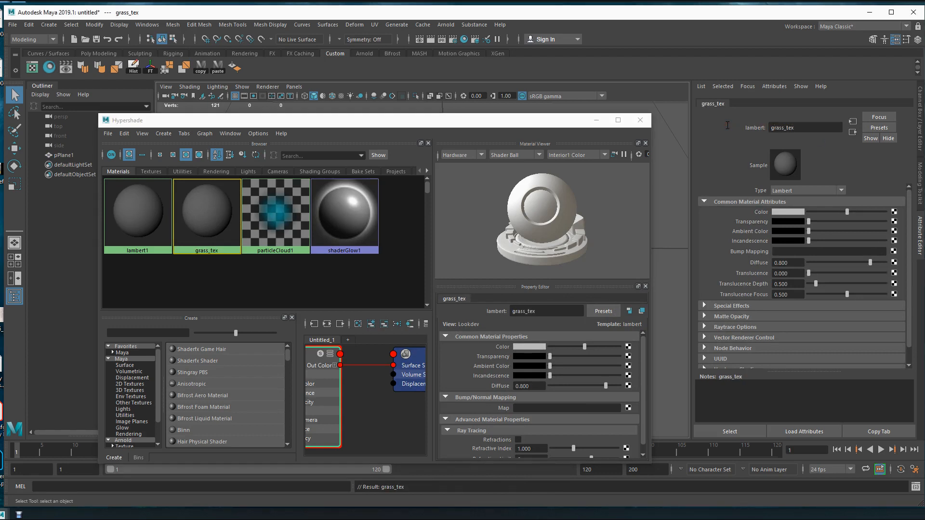
Create a second Lambert material and name it dirt_tex.
right_click_drag(370, 294, 597, 306)
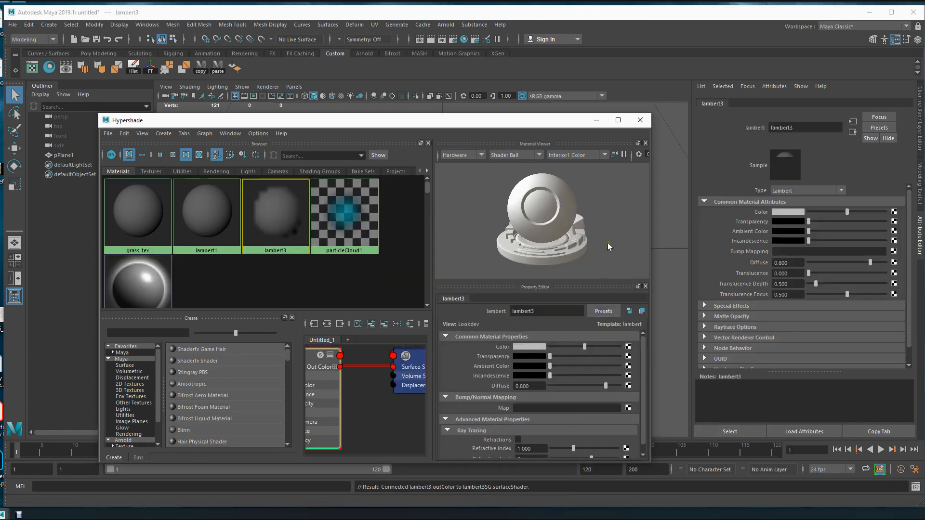
double_click(780, 128)
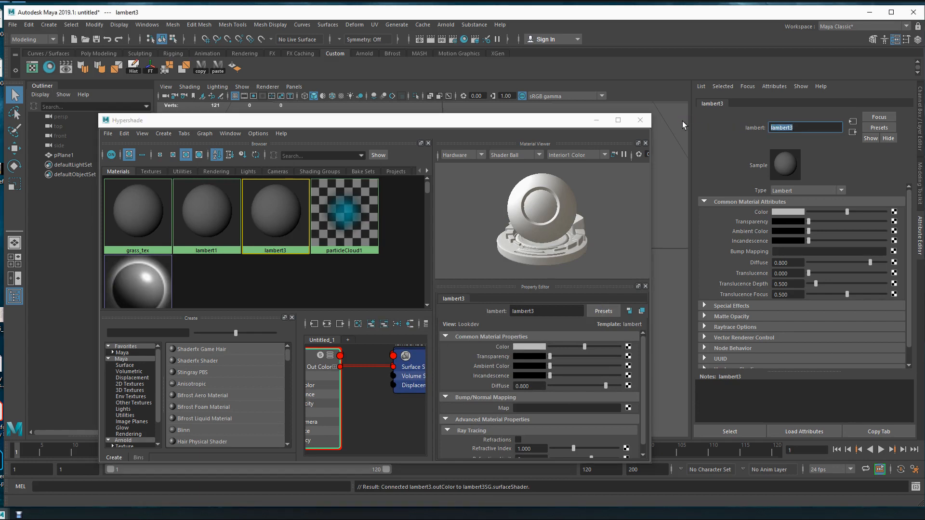
type("dirty")
type("tex")
key("Return")
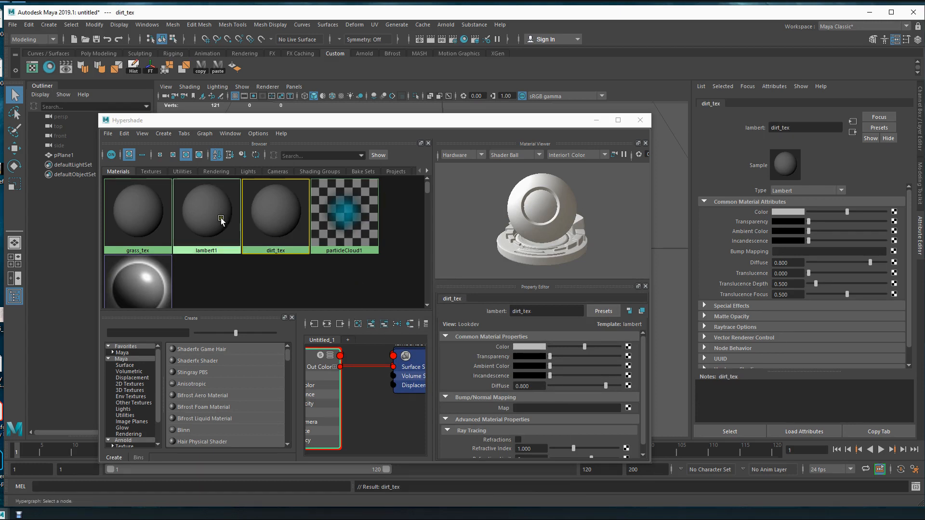
Connect a File texture to the Color attribute of the grass_tex material.
left_click(137, 219)
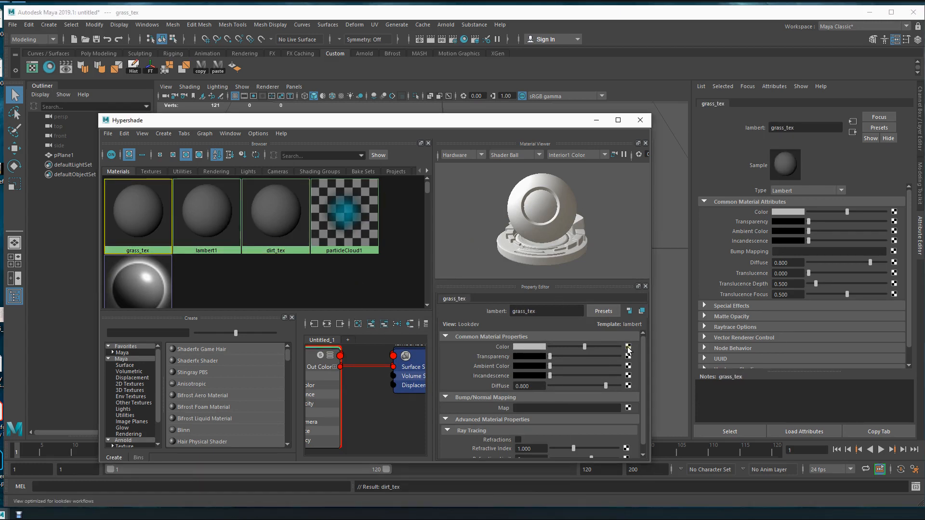
left_click(628, 346)
left_click(305, 259)
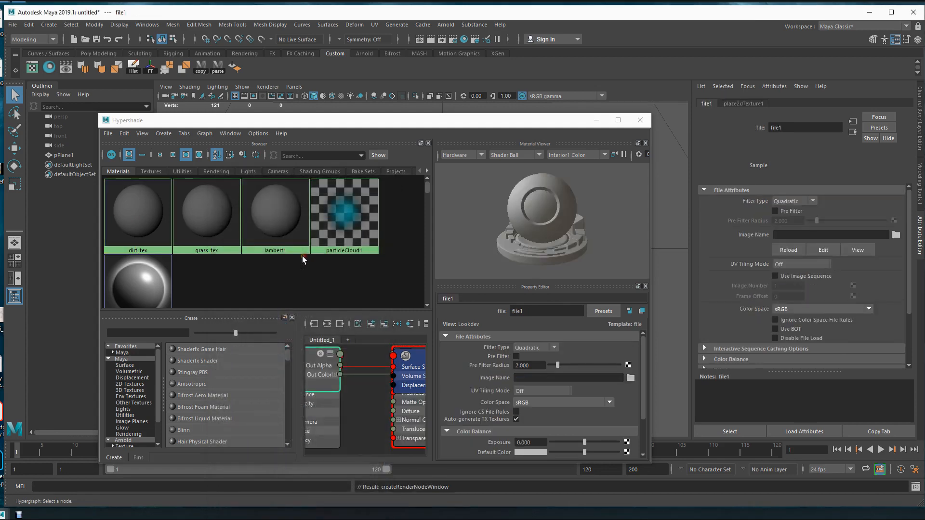
Browse for the grass texture's image, going from the Desktop through the !!Classes and 350 fall 19 folders to outdoor scene.
left_click(895, 234)
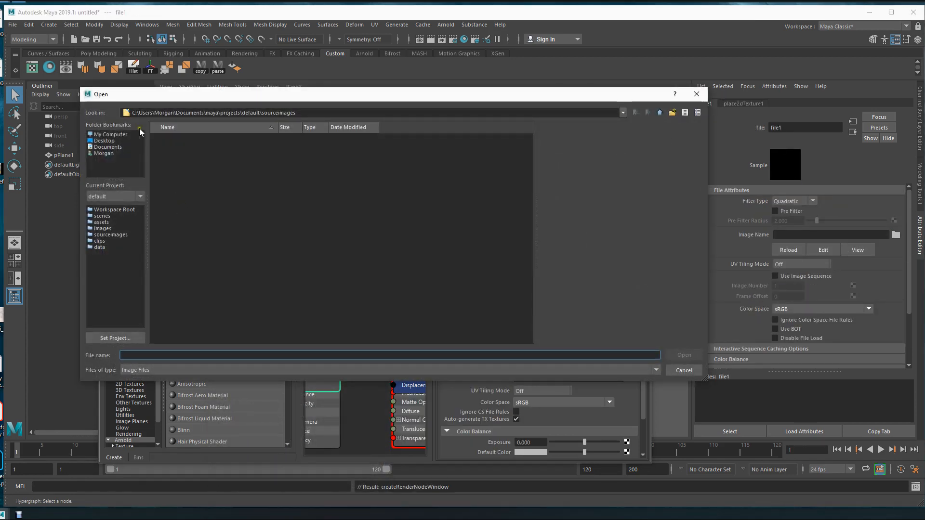
left_click(659, 113)
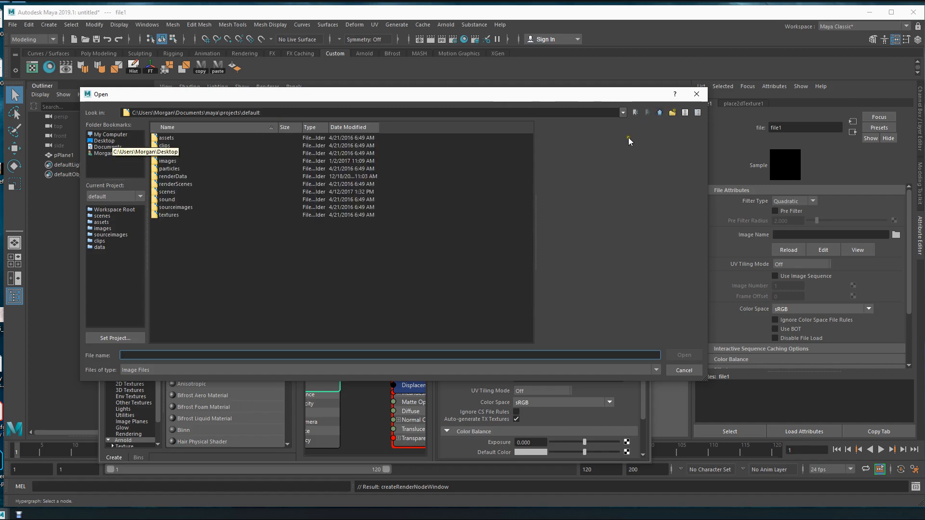
left_click(660, 113)
left_click(661, 113)
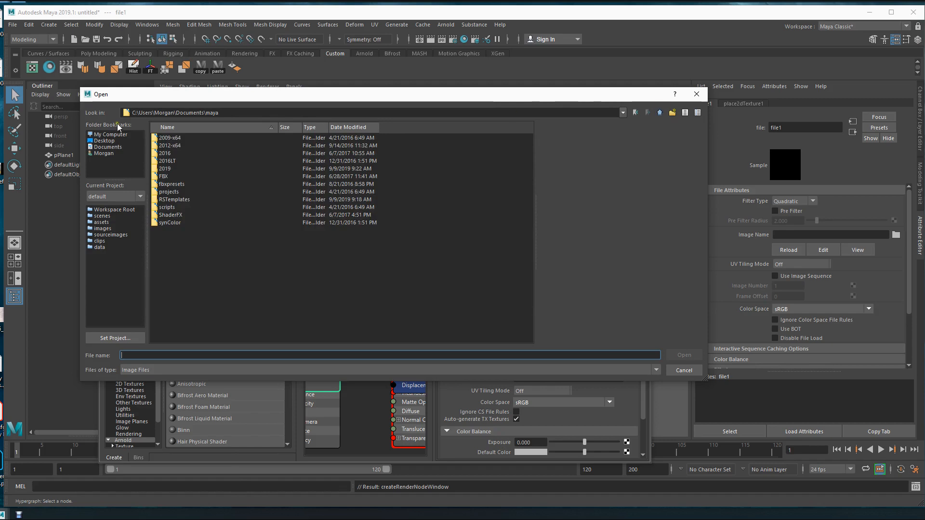
left_click(105, 140)
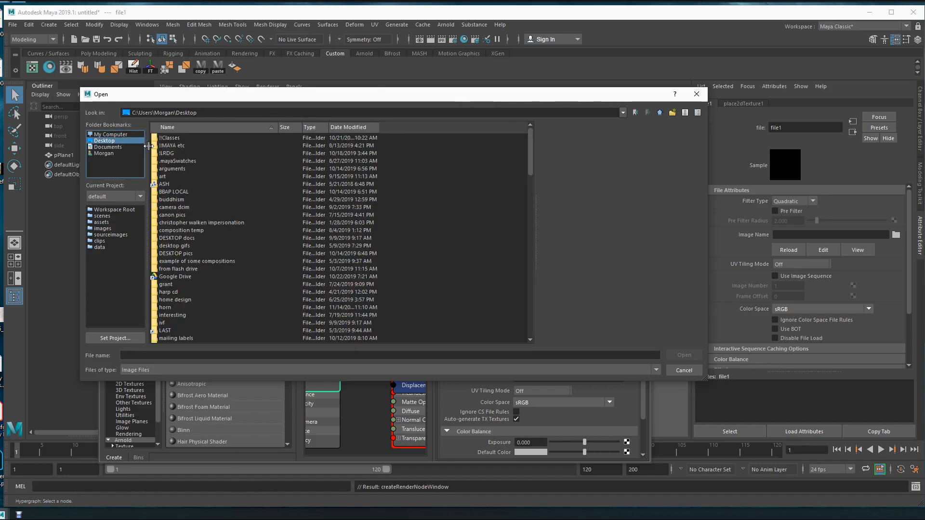
double_click(171, 138)
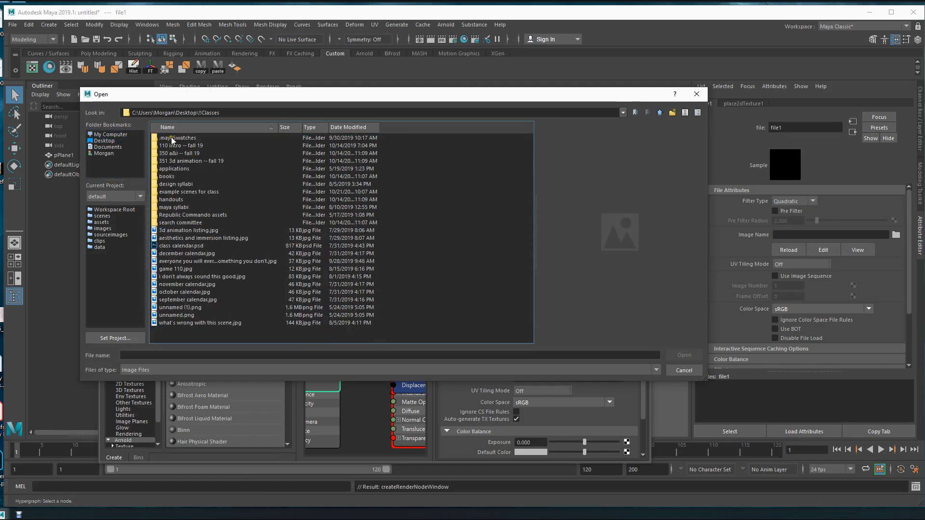
double_click(174, 153)
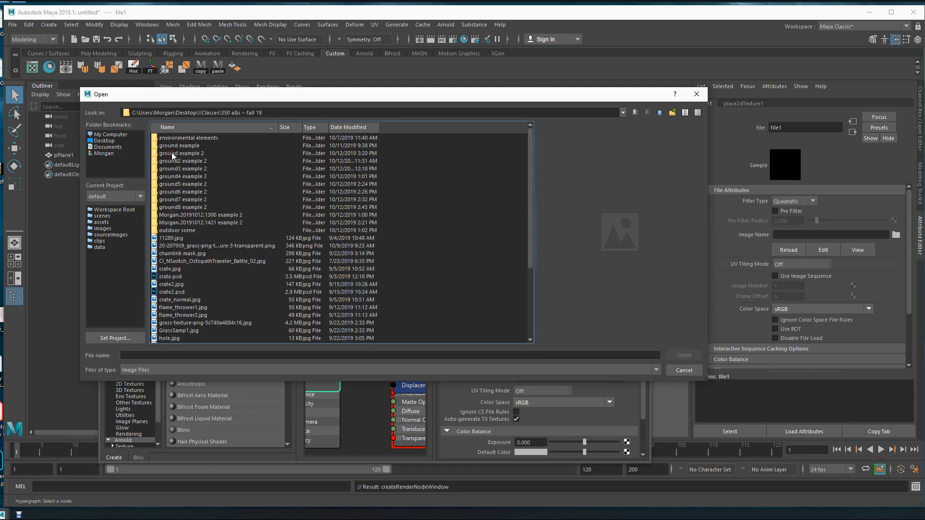
double_click(177, 231)
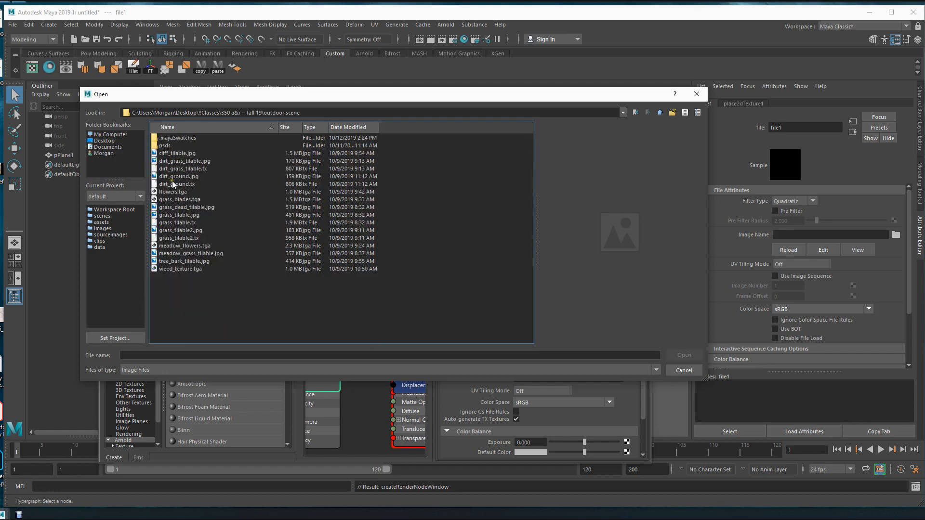
Preview the tileable grass images and load grass_tilable2.jpg into the grass_tex file texture.
left_click_drag(227, 99, 281, 161)
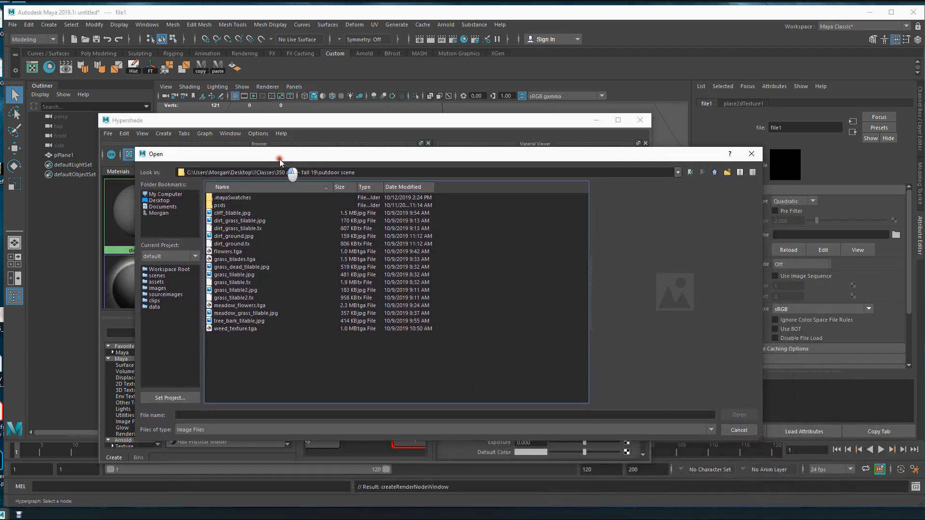
left_click(214, 282)
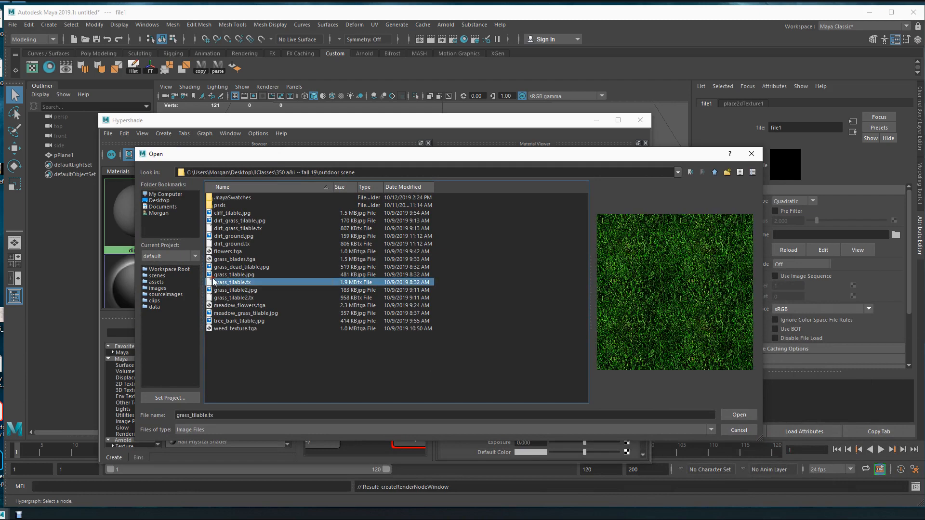
left_click(213, 290)
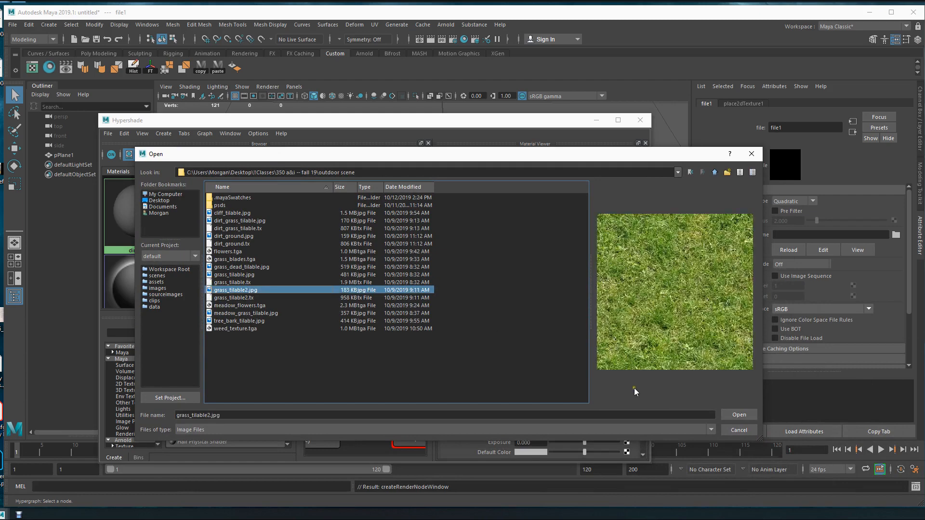
left_click(739, 414)
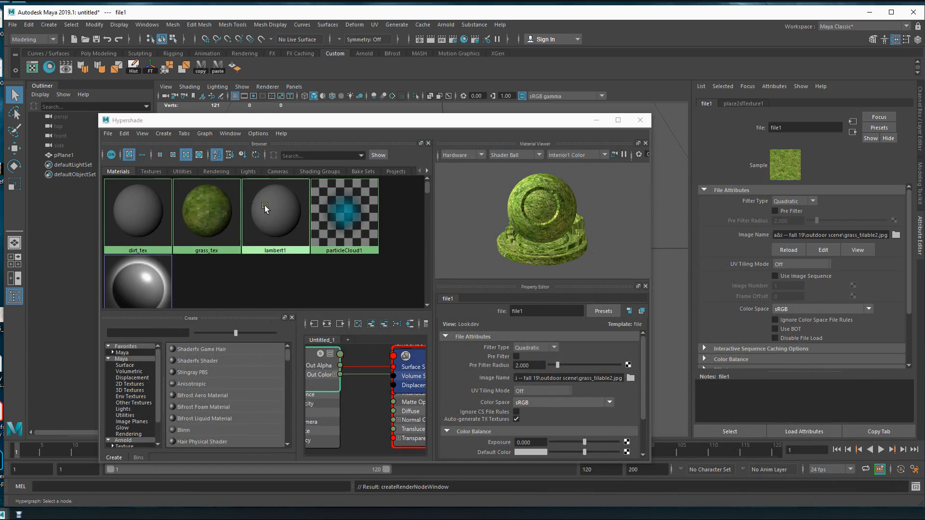
Connect a File texture to the Color of dirt_tex and load dirt_ground.jpg as its image.
left_click(153, 215)
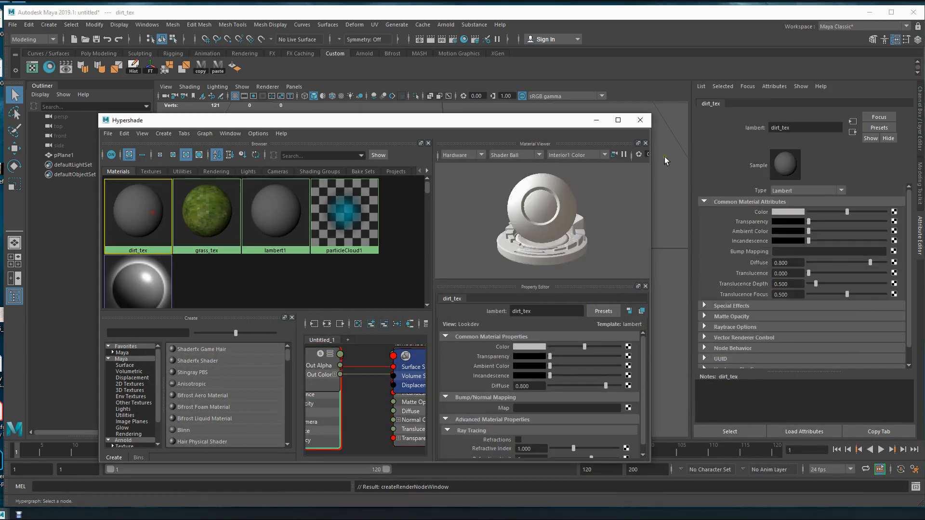
left_click(894, 212)
left_click(294, 257)
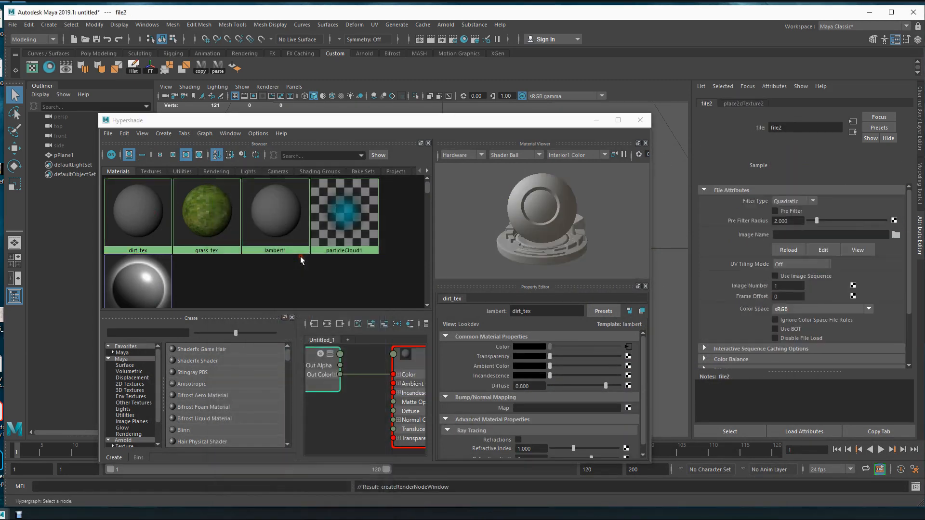
left_click(895, 235)
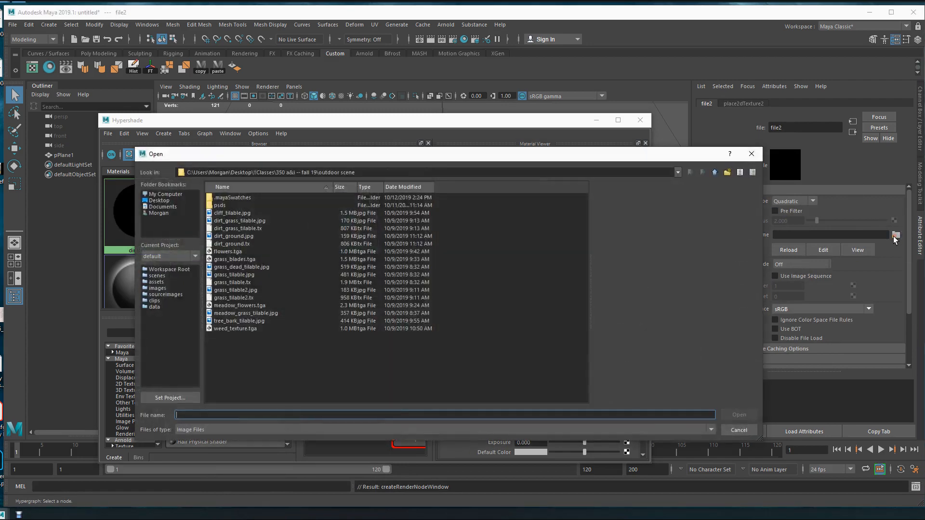
left_click(236, 237)
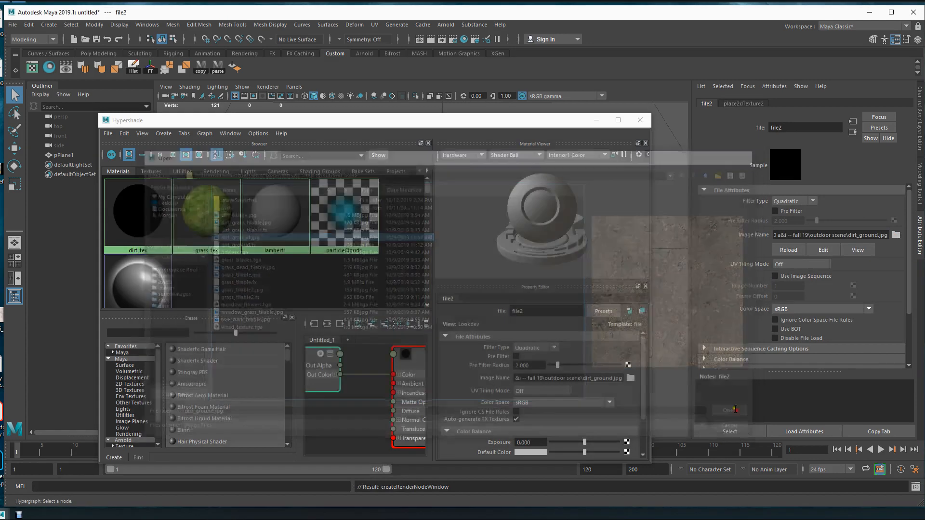
left_click(739, 415)
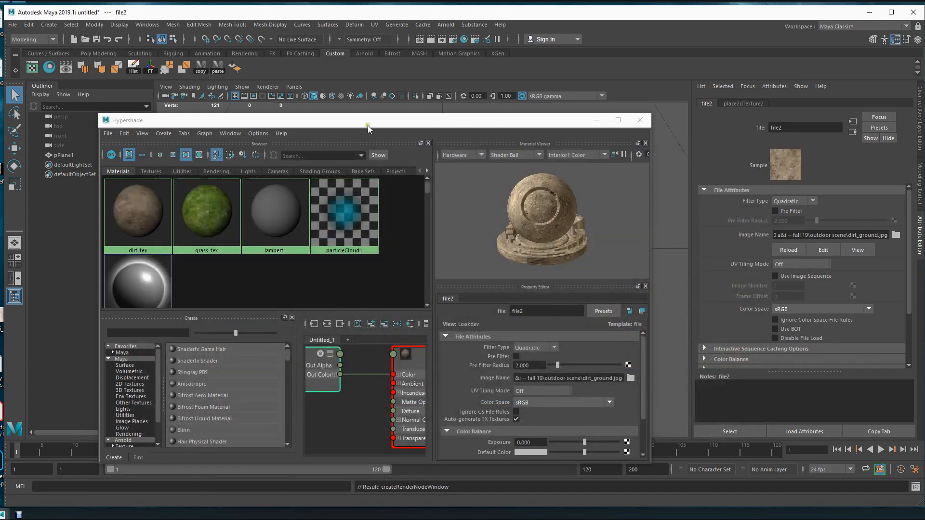
Assign the grass_tex material to the plane and move the Hypershade window clear of it.
left_click_drag(368, 128, 481, 0)
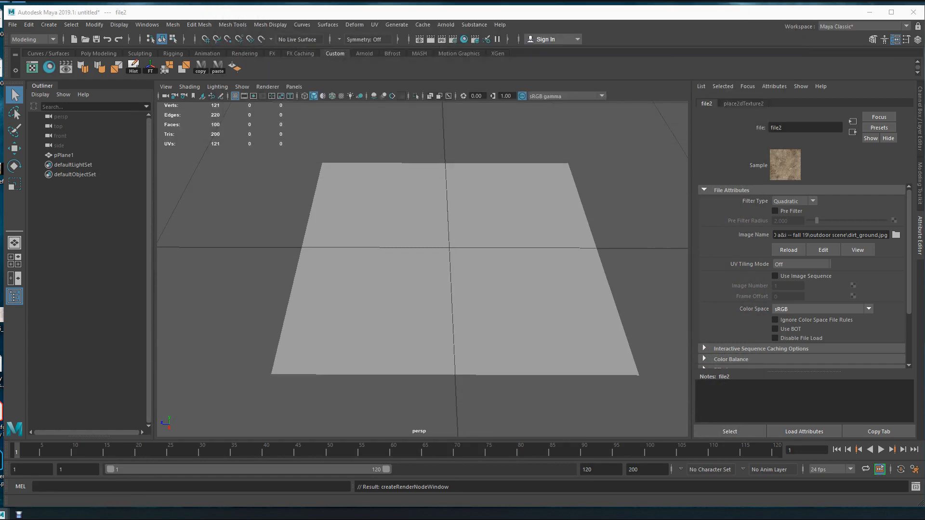
left_click_drag(529, 262, 458, 227, "alt")
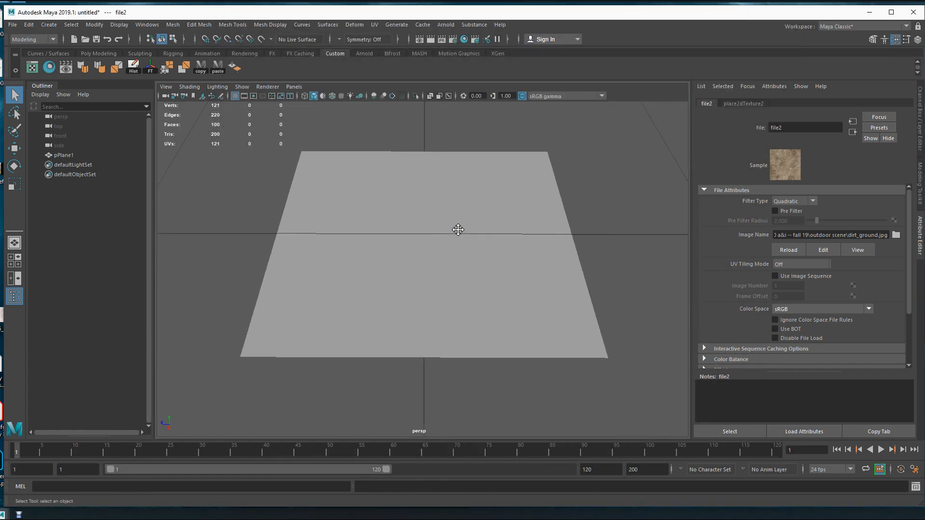
left_click(417, 283)
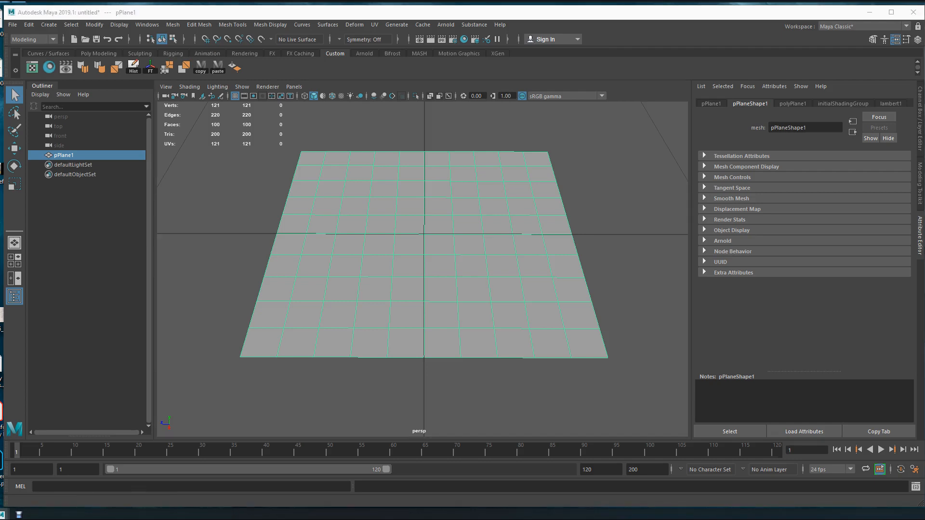
left_click_drag(474, 0, 441, 197)
right_click_drag(414, 284, 410, 258)
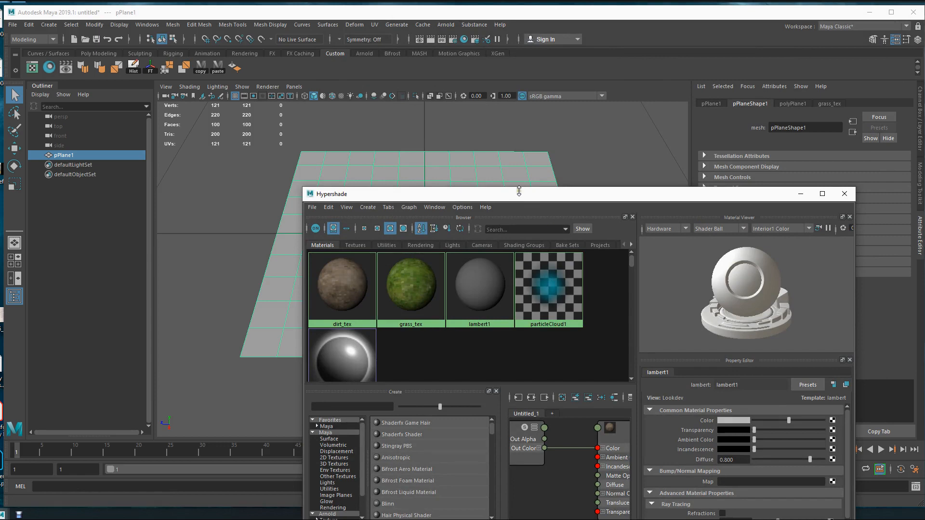
left_click_drag(518, 200, 521, 362)
middle_click_drag(453, 256, 438, 232, "alt")
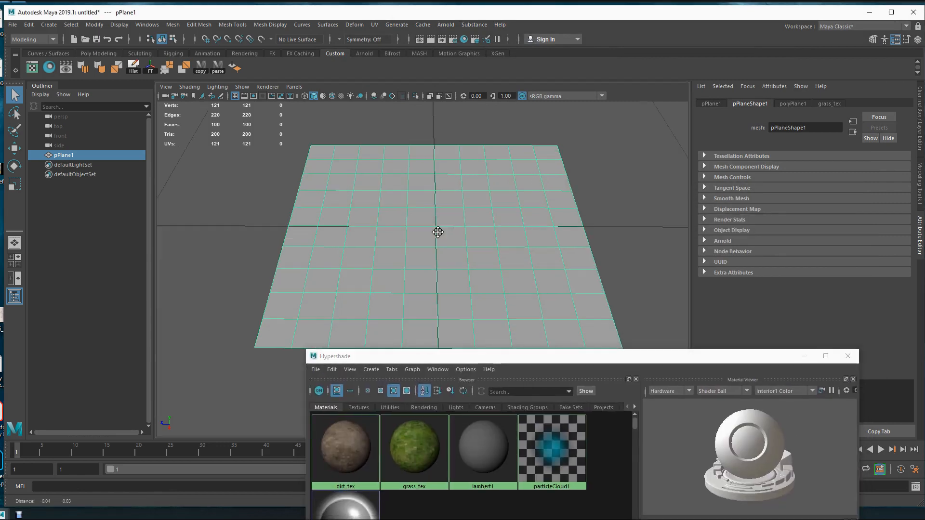
Show texture maps in the viewport and open the UV Editor for the plane.
key("6")
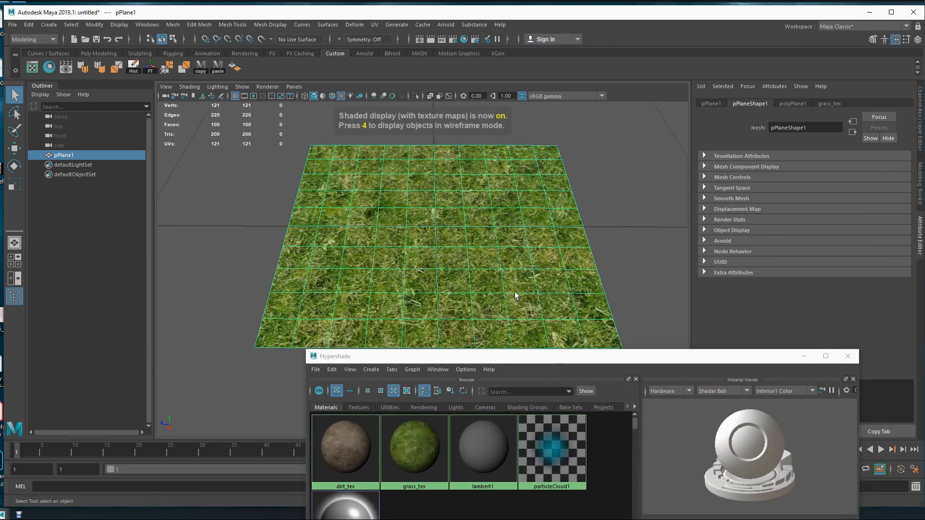
left_click(34, 69)
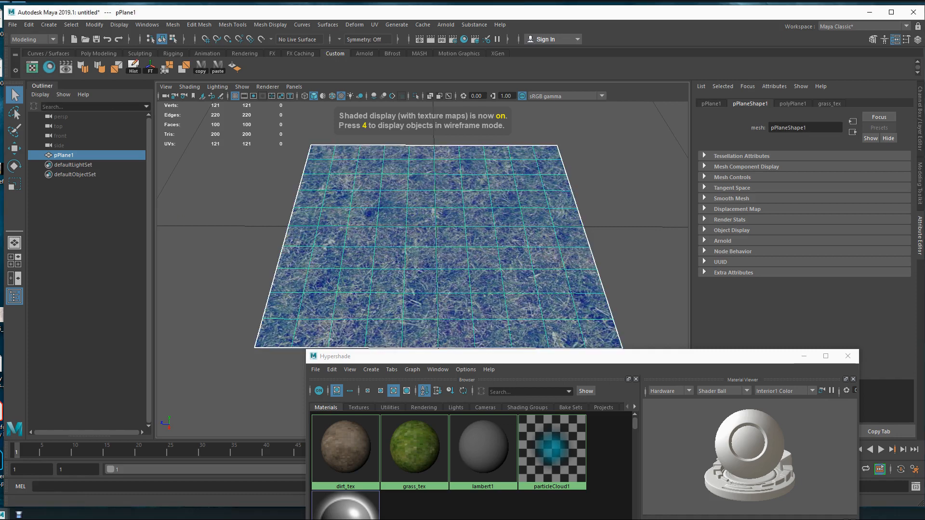
left_click_drag(311, 83, 434, 72)
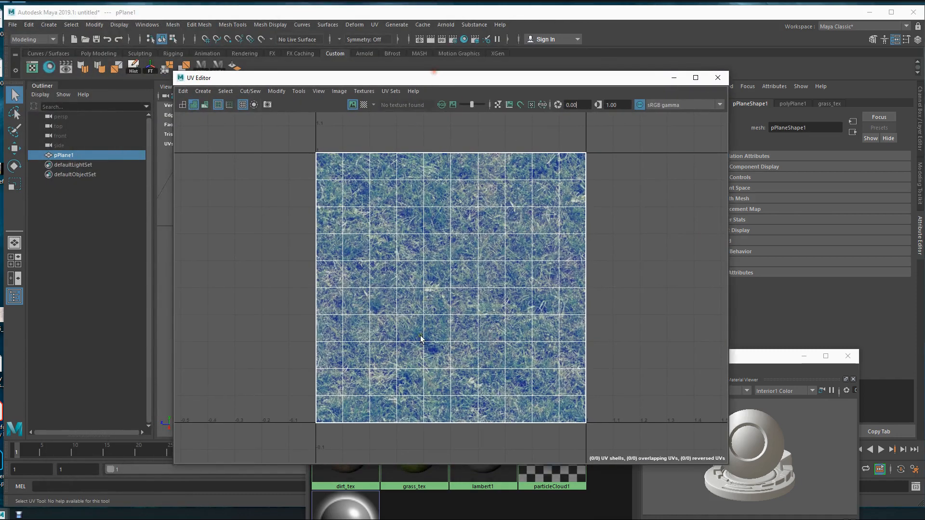
Scale all of the plane's UVs uniformly to about three times the texture tile, close the UV Editor and clear the selection.
scroll(277, 292, "down", 6)
right_click_drag(493, 302, 456, 293)
left_click(519, 310)
key("r")
left_click_drag(520, 311, 660, 193)
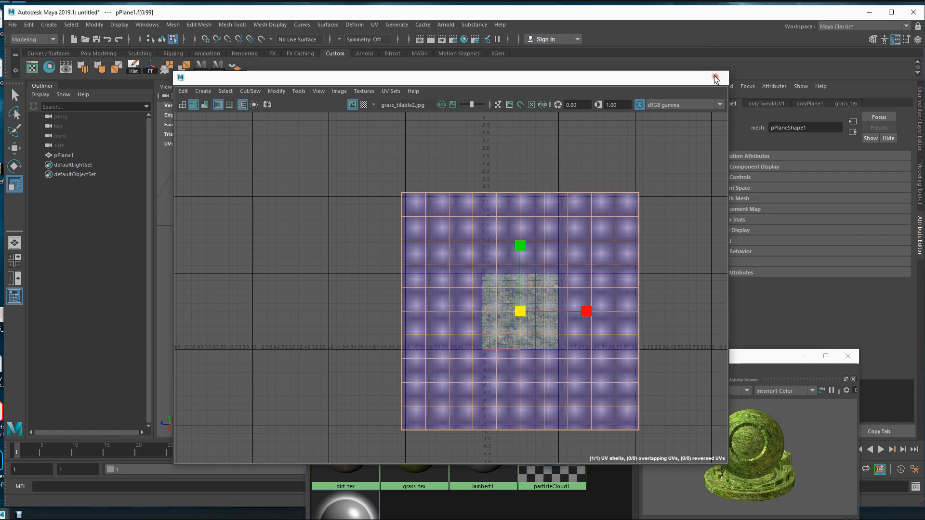
left_click(712, 81)
key("w")
left_click(325, 293)
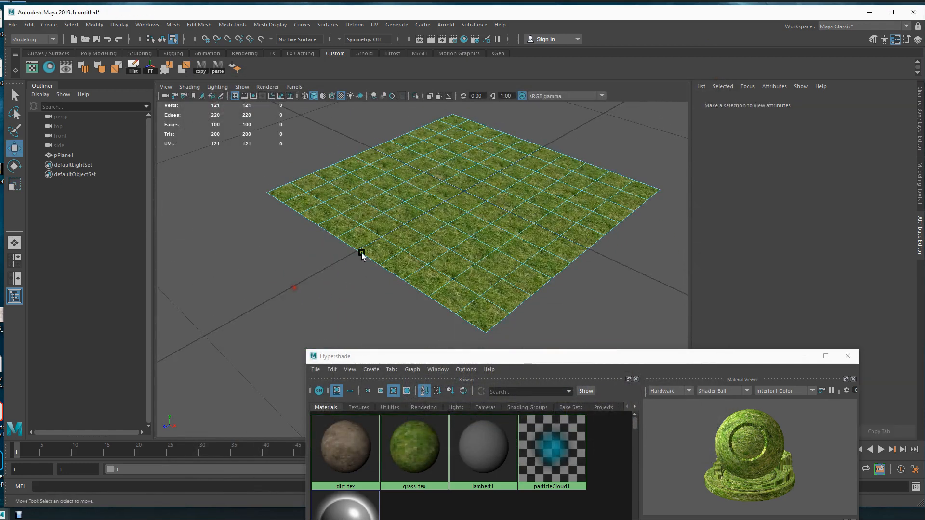
Return to object selection with nothing selected and inspect the grass tiling across the plane from several angles.
left_click_drag(361, 254, 289, 155, "alt")
key("F8")
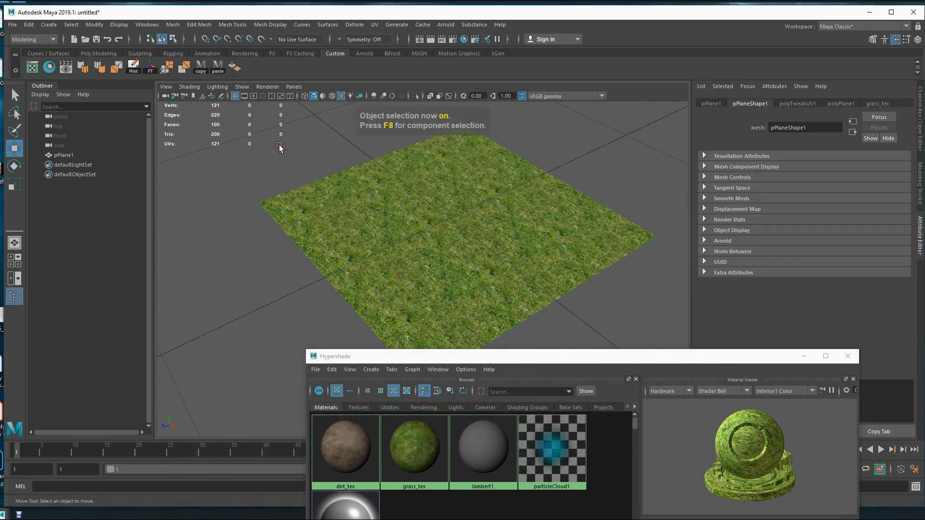
left_click(279, 144)
scroll(452, 261, "up", 5)
right_click_drag(452, 261, 320, 229, "alt")
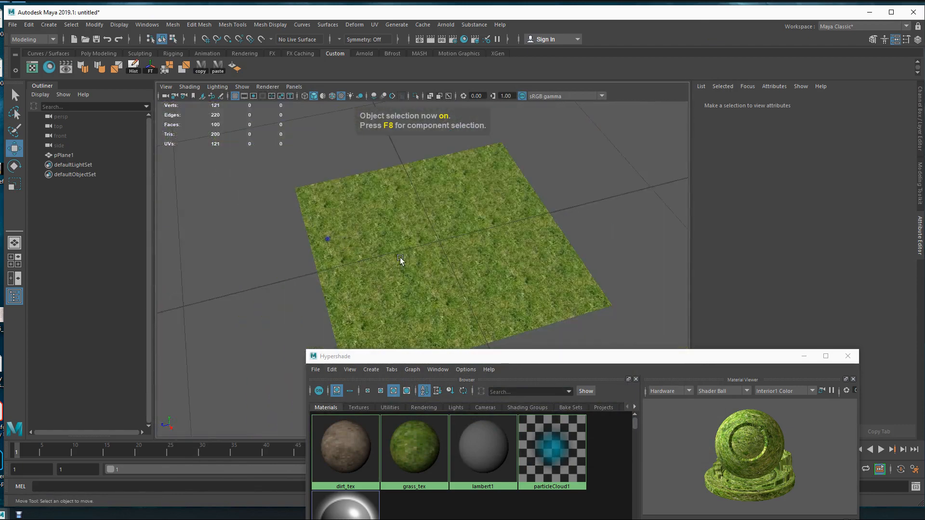
left_click_drag(448, 256, 419, 269, "alt")
middle_click_drag(423, 272, 442, 238, "alt")
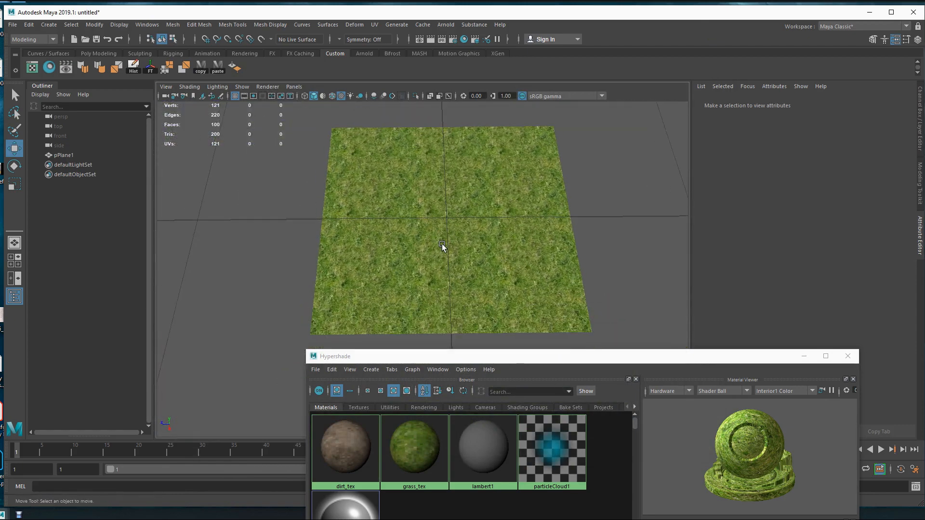
Assign dirt_tex to the third and fourth columns of the plane's faces from the left, and close the Hypershade.
left_click(418, 248)
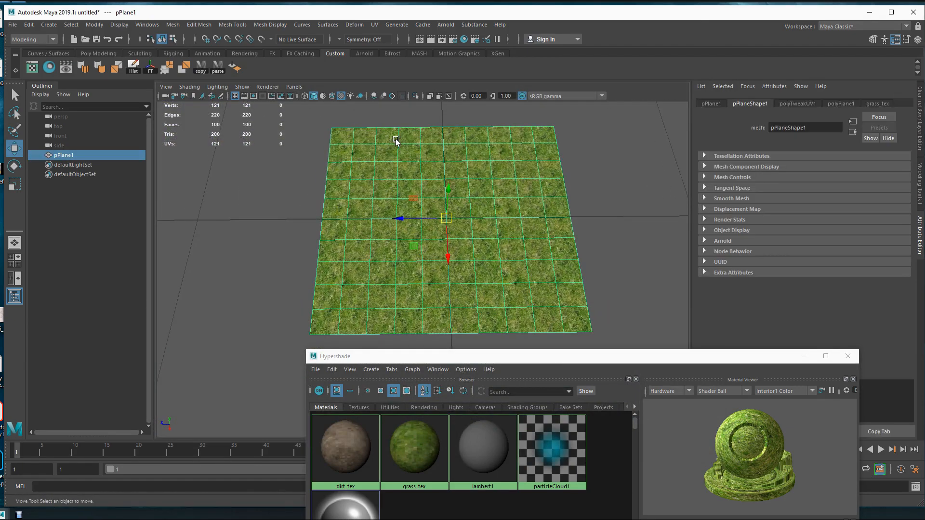
key("F11")
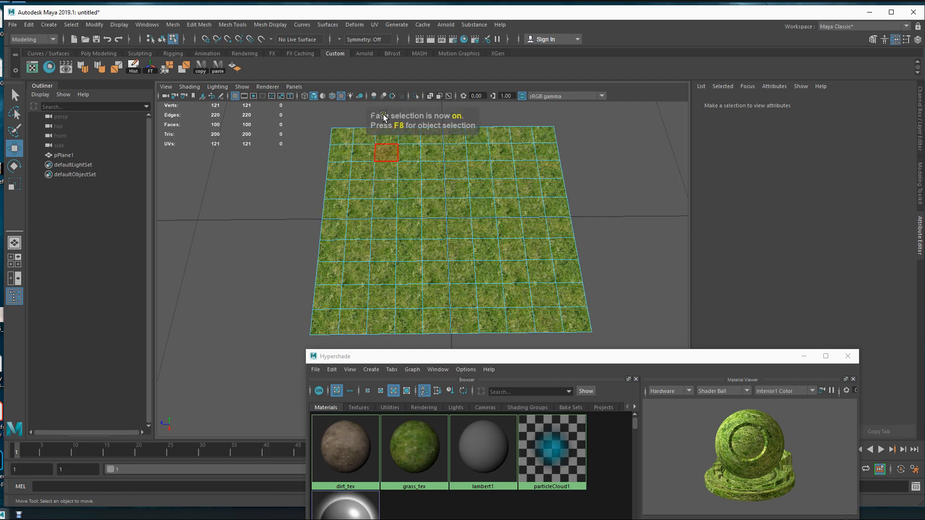
left_click_drag(410, 333, 396, 109)
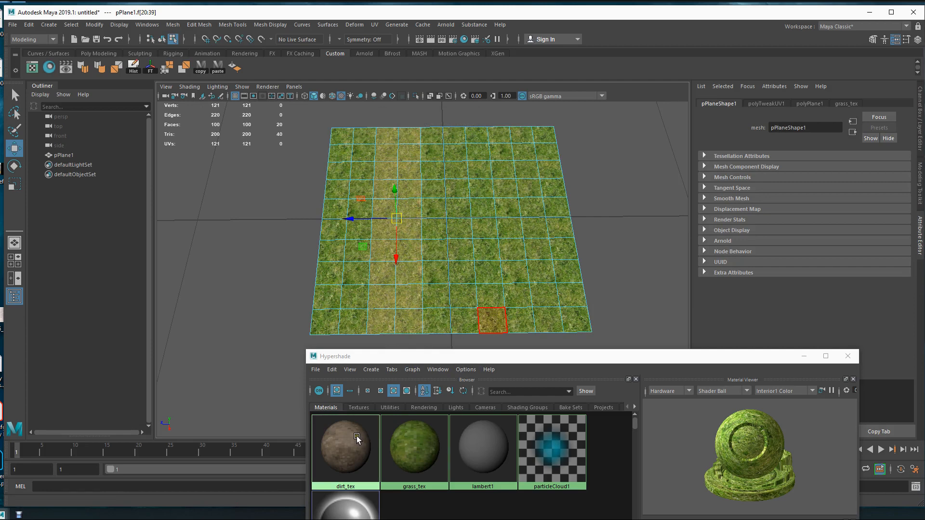
right_click_drag(356, 435, 356, 360)
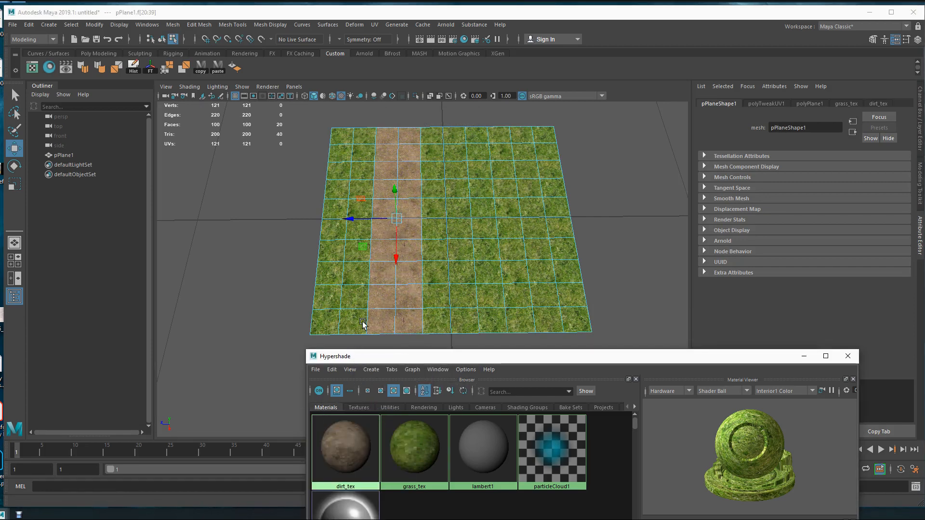
left_click(848, 356)
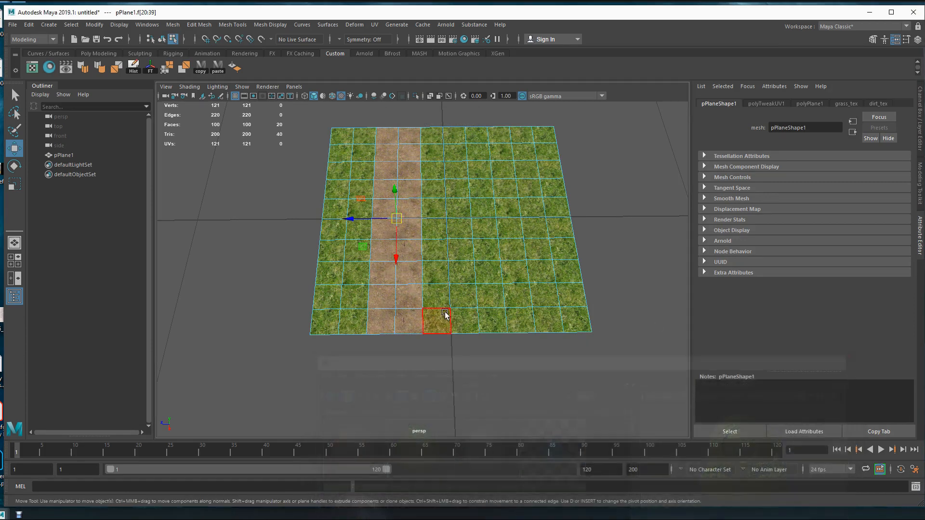
Switch back to object selection and examine the dirt path and its borders with the grass up close.
key("F8")
left_click(221, 328)
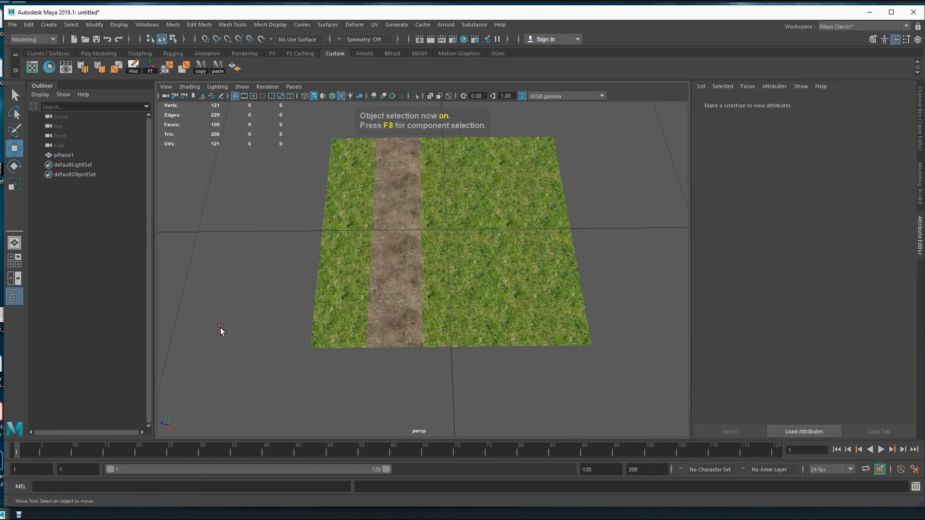
left_click_drag(221, 327, 486, 305, "alt")
left_click(390, 293)
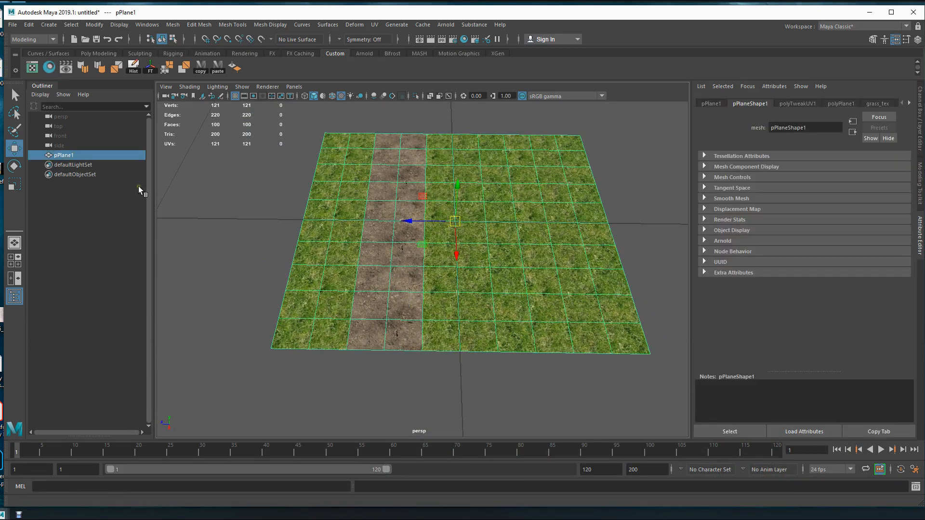
scroll(435, 284, "up", 5)
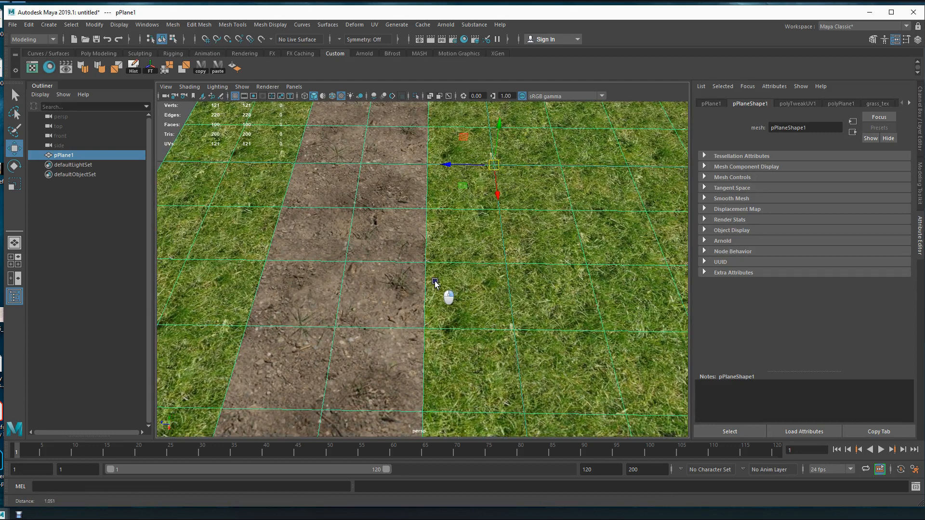
left_click_drag(312, 295, 473, 324, "alt")
left_click(634, 426)
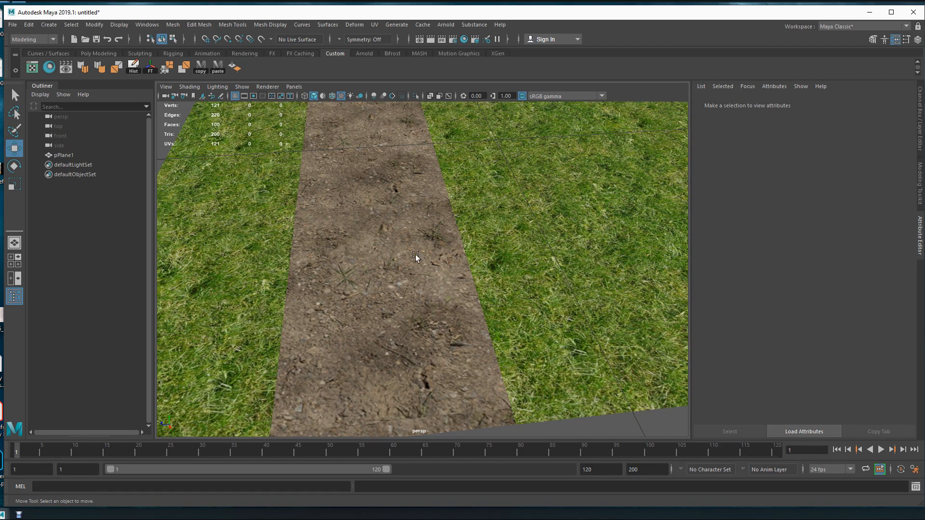
Open the plane in the UV Editor, move that window clear of the dirt path and switch to edge selection.
left_click(382, 252)
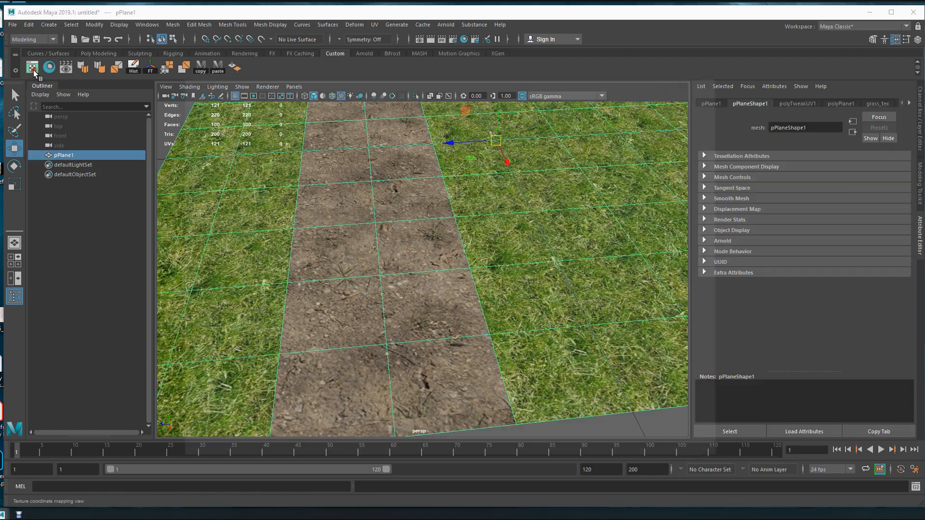
left_click(32, 67)
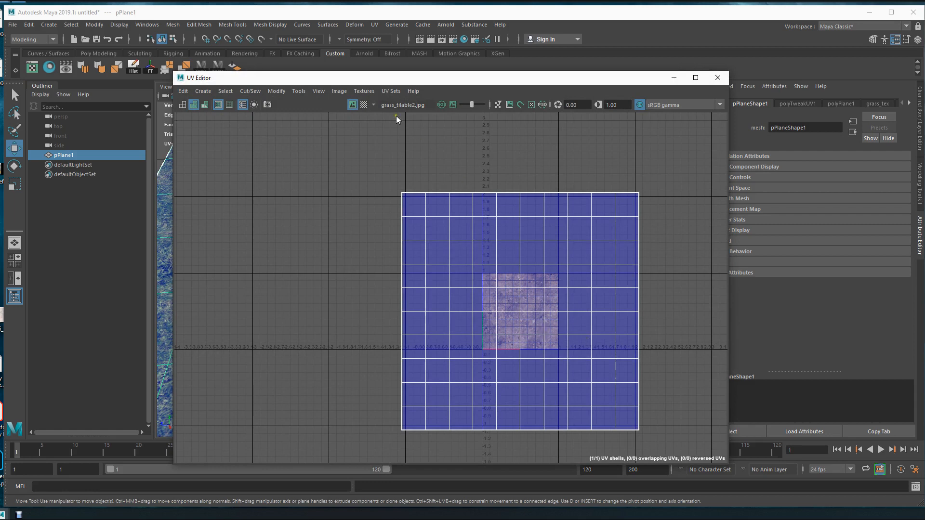
left_click_drag(484, 79, 710, 100)
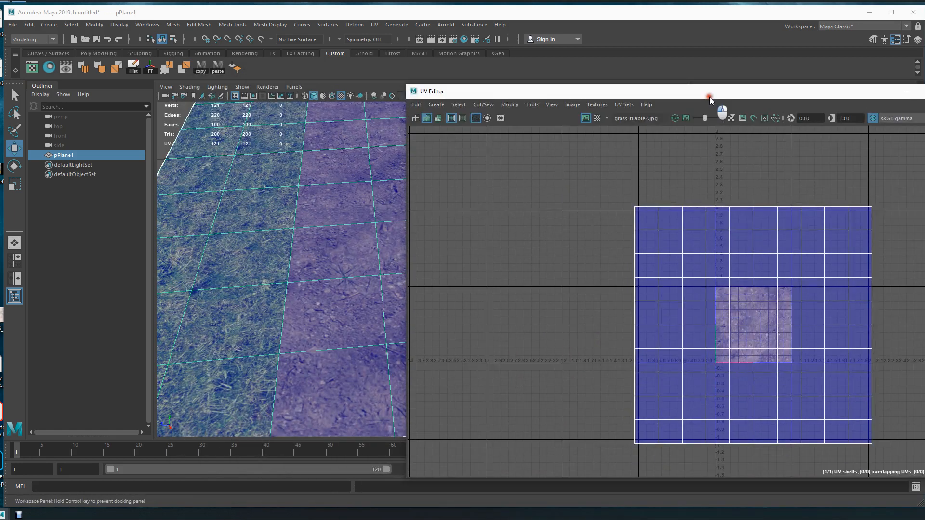
right_click(330, 243)
right_click_drag(330, 242, 329, 214)
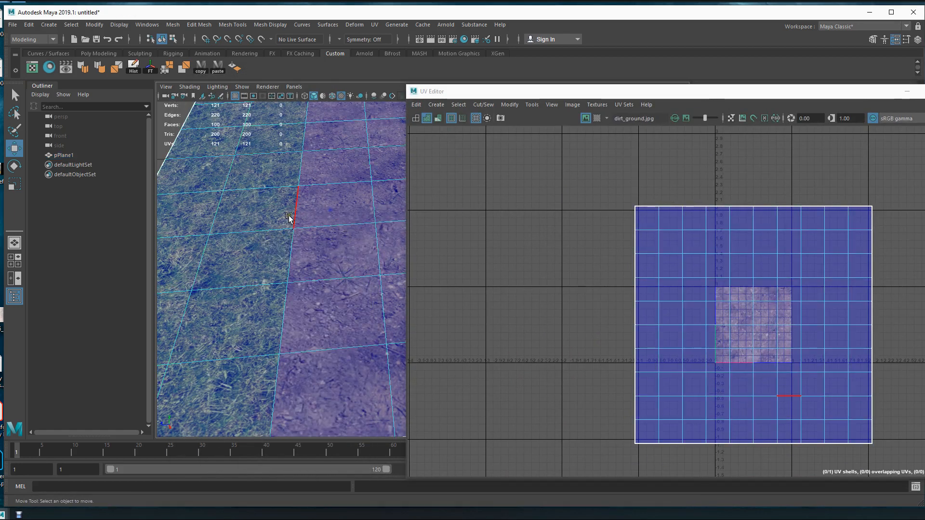
Try to select the edges along the left border of the dirt path.
left_click(299, 215)
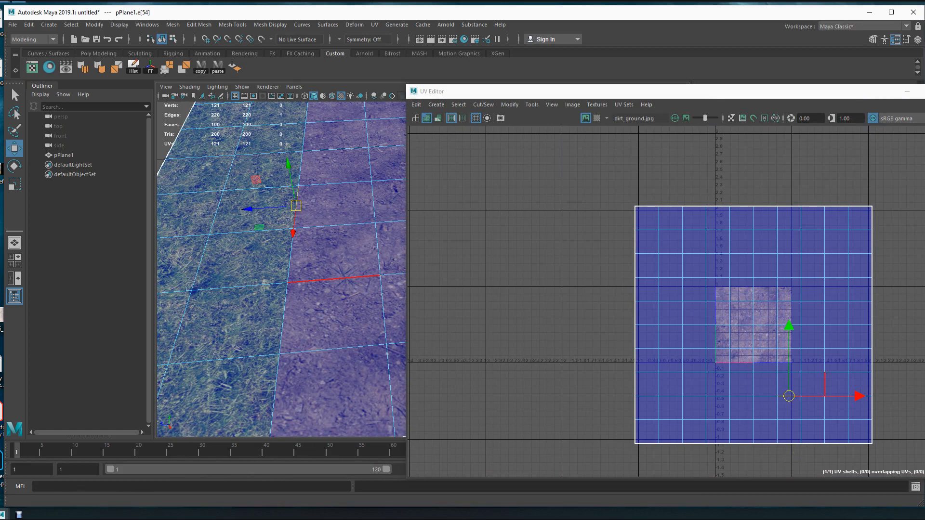
scroll(313, 296, "down", 5)
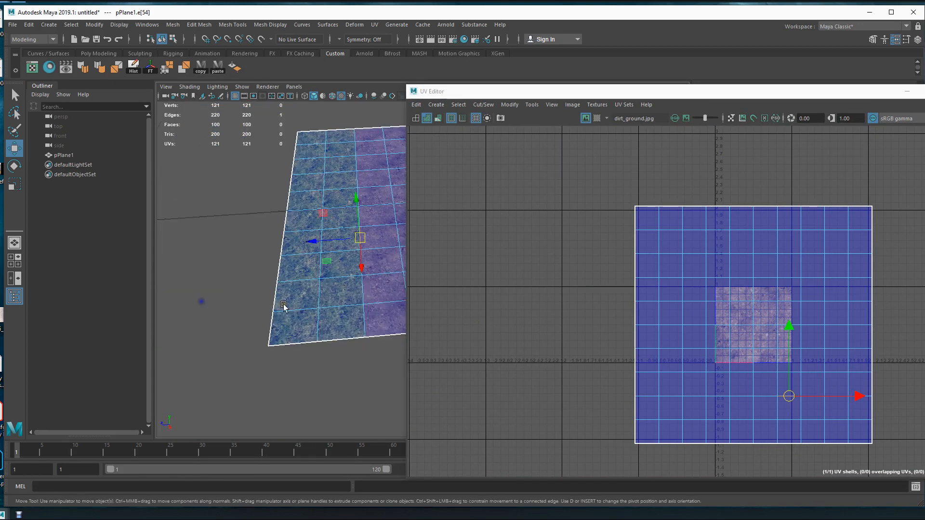
left_click(295, 338, "shift")
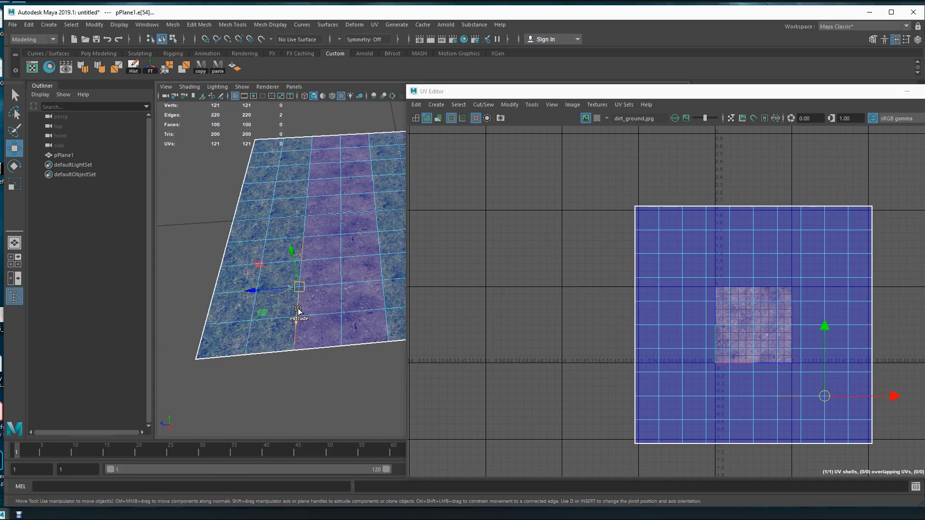
left_click_drag(296, 316, 295, 258, "shift")
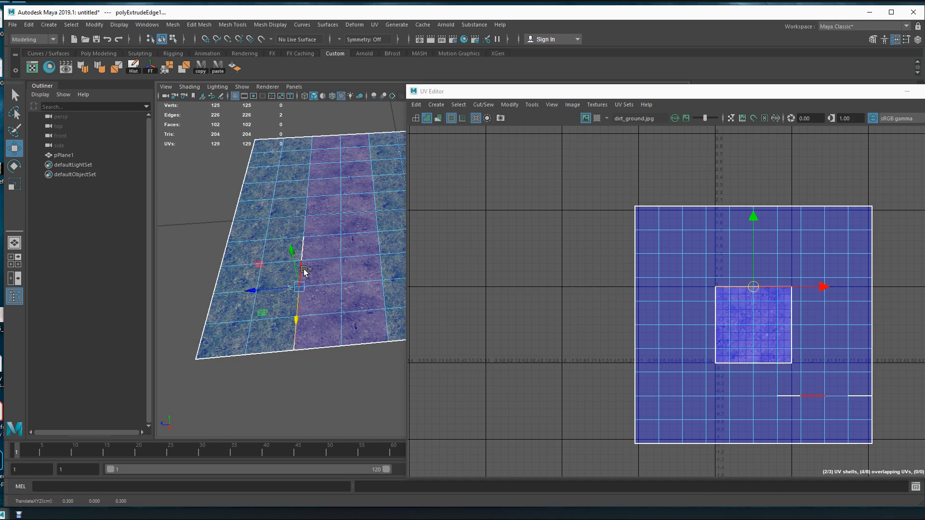
left_click(302, 270, "shift")
left_click(304, 234, "shift")
left_click(306, 223, "shift")
double_click(307, 207)
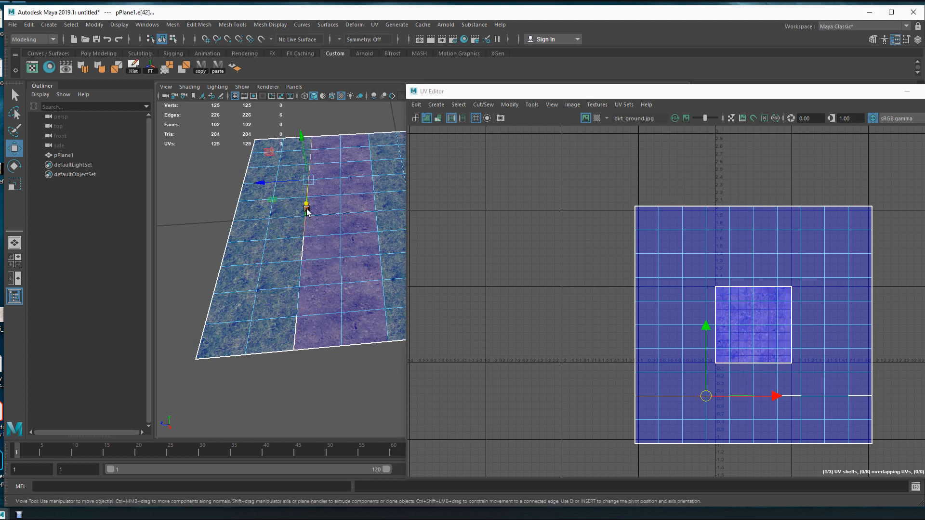
Select all the edges along the dirt path's left border with the grass, from the far end to the near end.
left_click(304, 251)
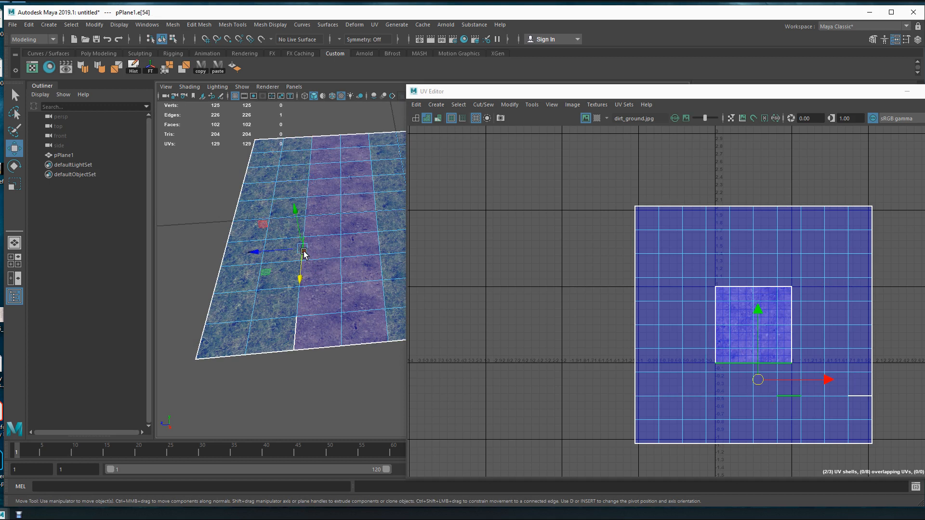
left_click(305, 221, "shift")
left_click(307, 204, "shift")
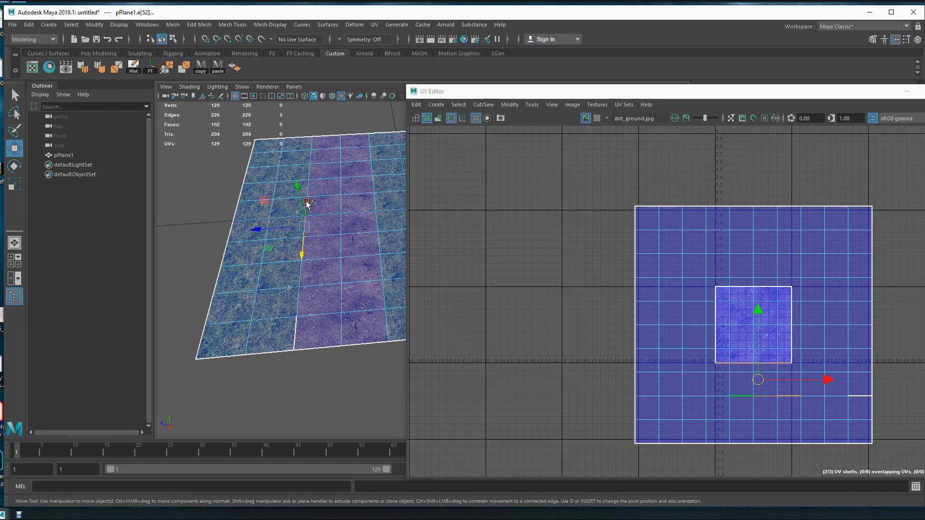
left_click(309, 190, "shift")
left_click(310, 170, "shift")
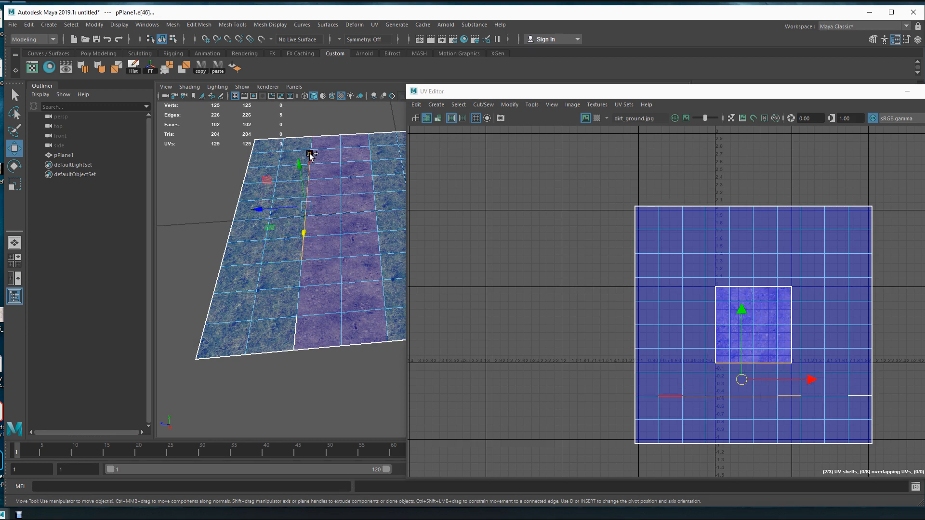
left_click(310, 157, "shift")
left_click(308, 145, "shift")
left_click(302, 282, "shift")
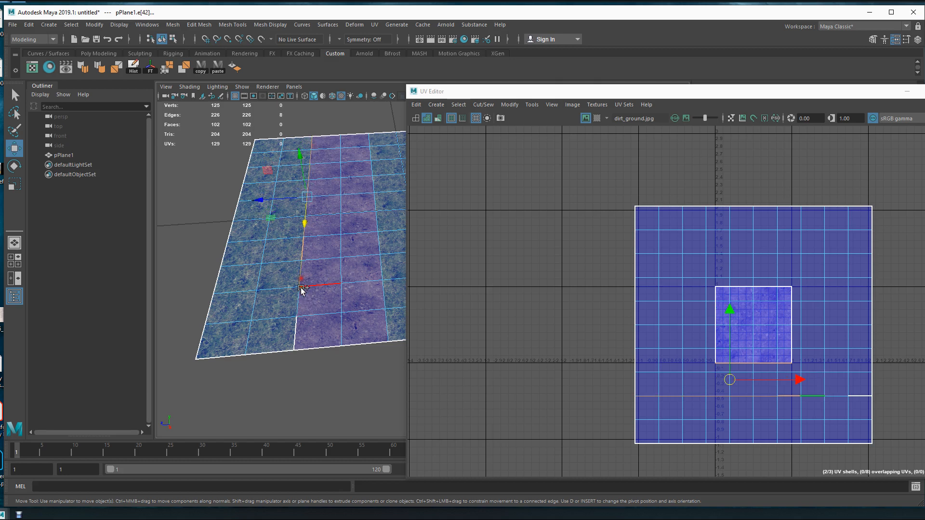
left_click(299, 308, "shift")
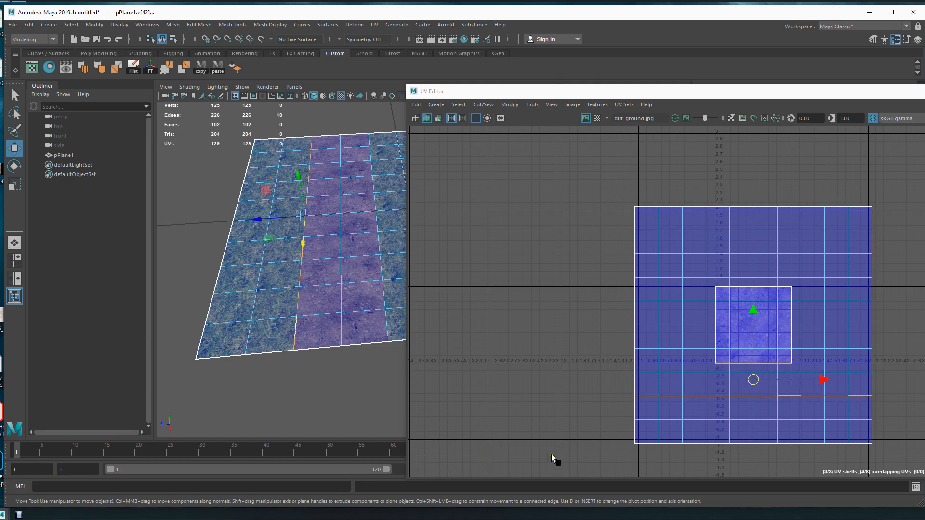
Add all the edges along the dirt path's right border to the selection.
left_click(385, 330, "shift")
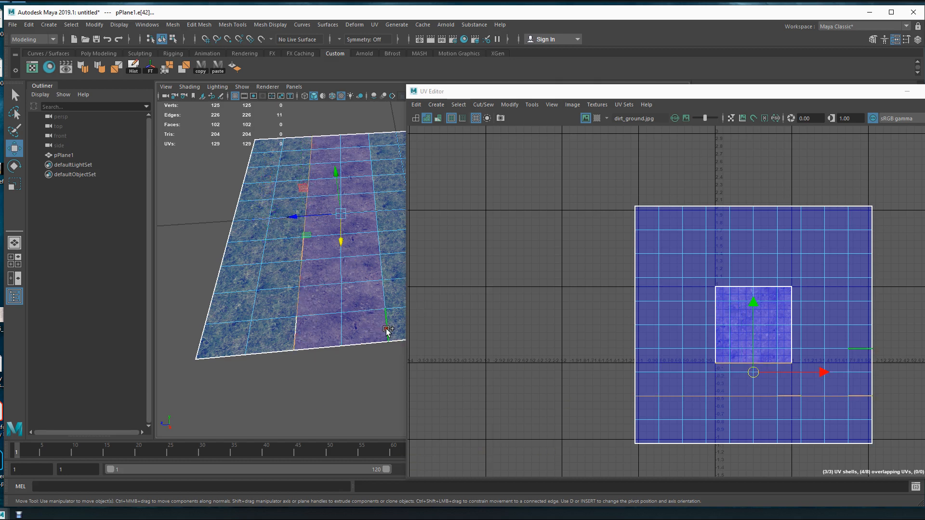
left_click(383, 271, "shift")
left_click(381, 247, "shift")
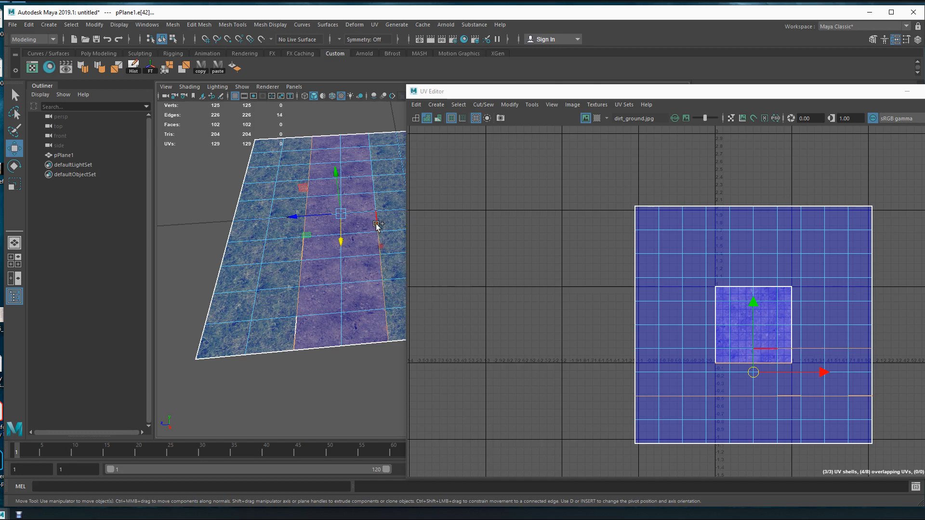
left_click(378, 223, "shift")
left_click(375, 204, "shift")
left_click(376, 179, "shift")
left_click(373, 163, "shift")
left_click(370, 144, "shift")
Cut the UVs along the selected border edges of the dirt path and clear the selection.
right_click(556, 289)
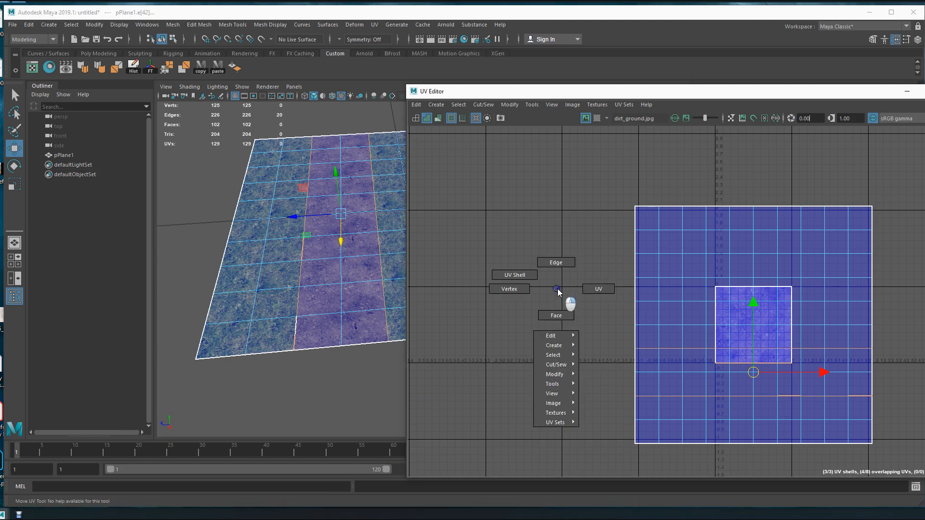
right_click_drag(556, 288, 620, 399)
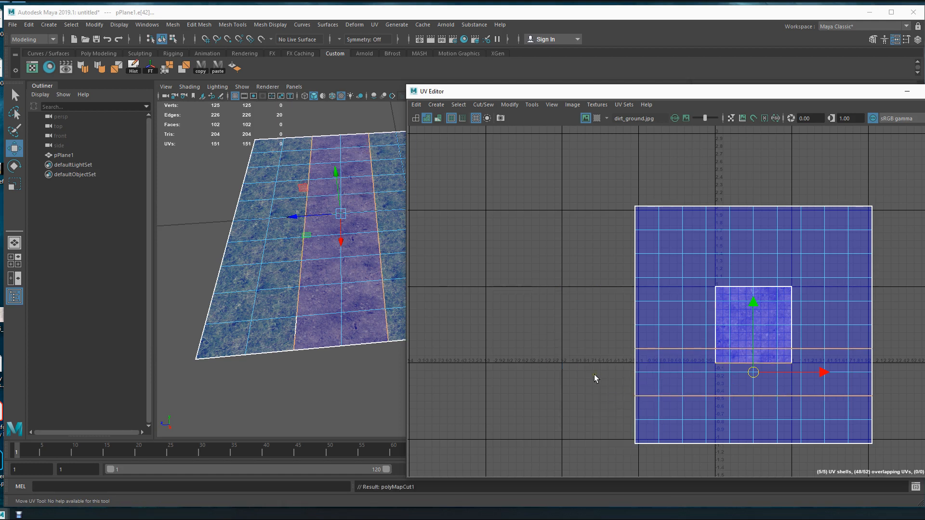
left_click(552, 382)
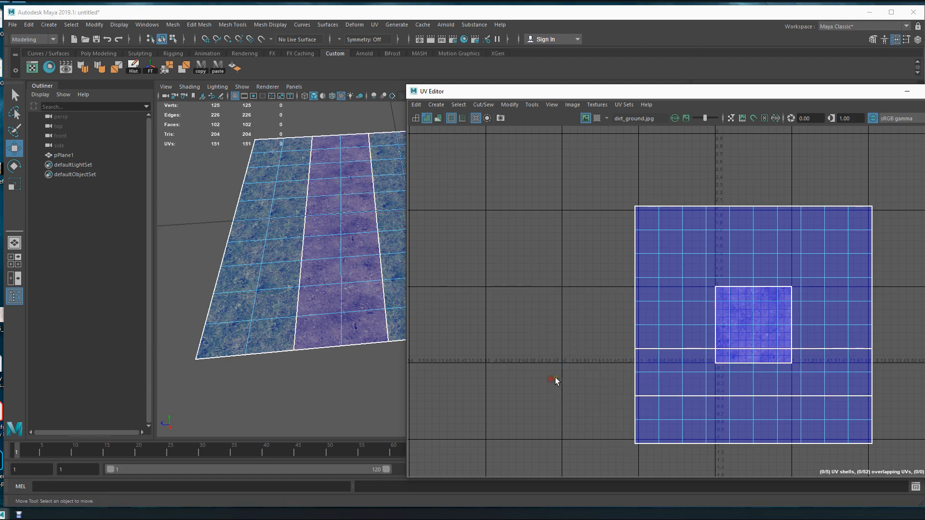
Move the dirt path's UV shell clear below the grass shells and scale it up in the UV Editor.
right_click_drag(538, 338, 510, 332)
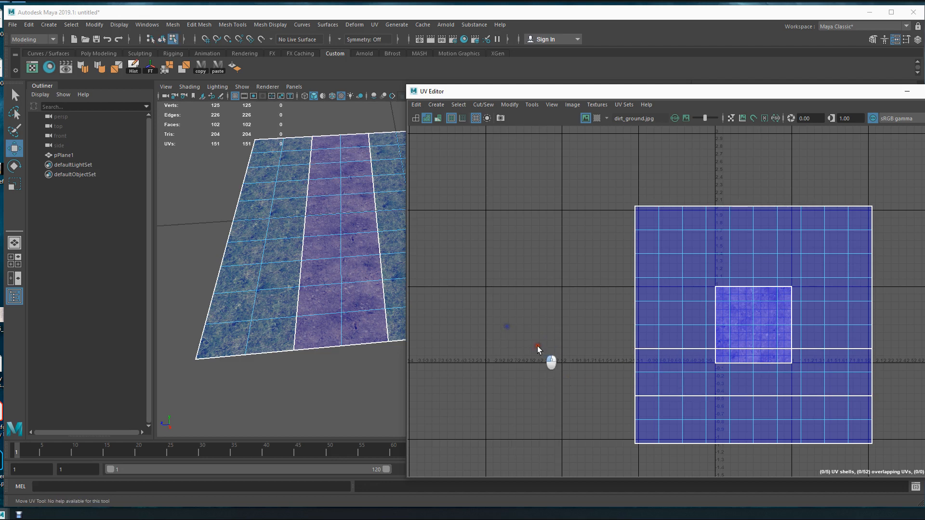
left_click(716, 378)
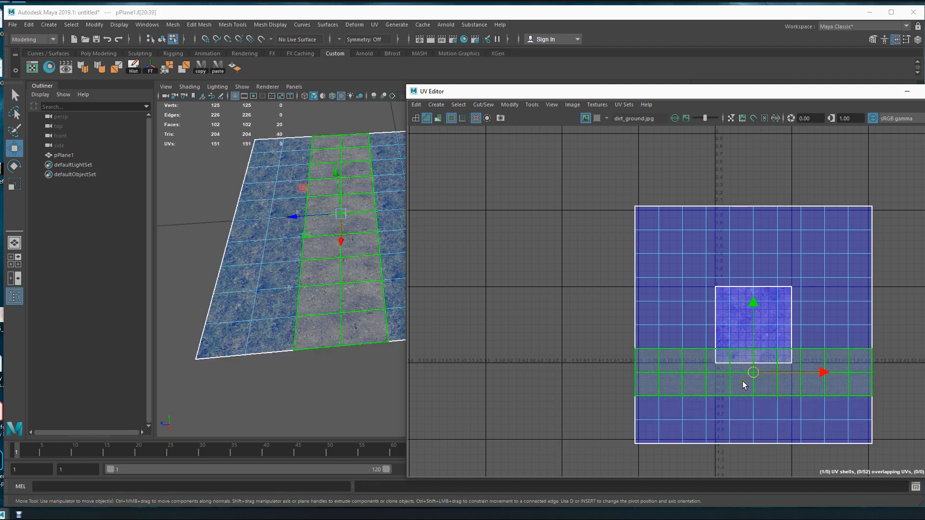
left_click(523, 355)
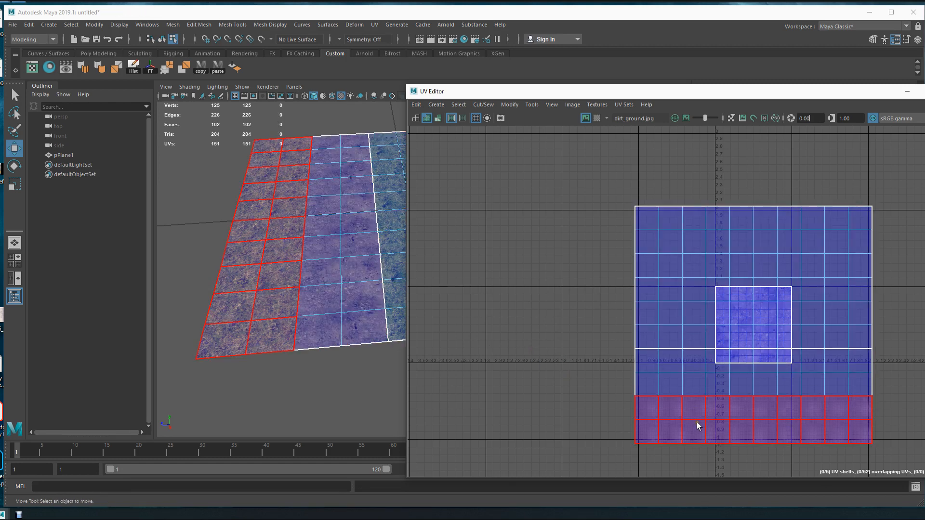
left_click(742, 385)
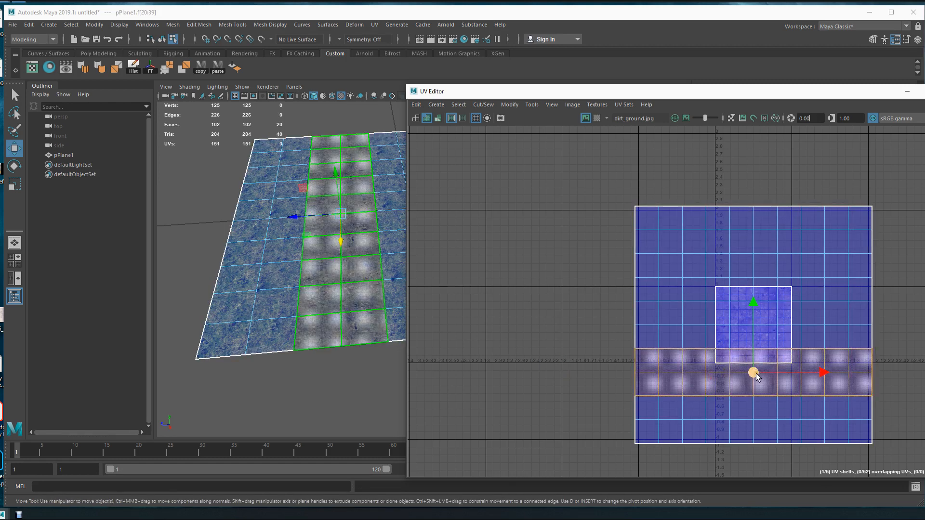
left_click_drag(769, 366, 674, 374)
middle_click_drag(674, 373, 608, 307, "alt")
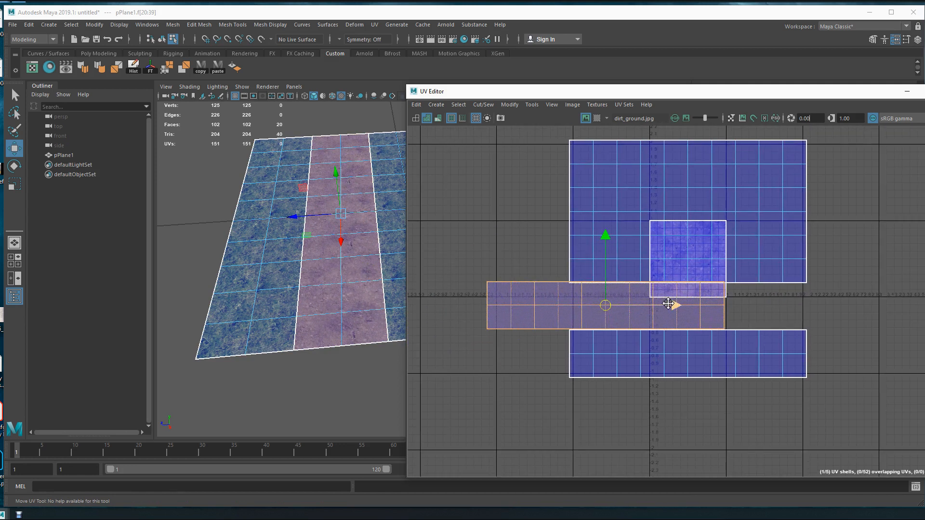
left_click_drag(606, 306, 716, 409)
key("r")
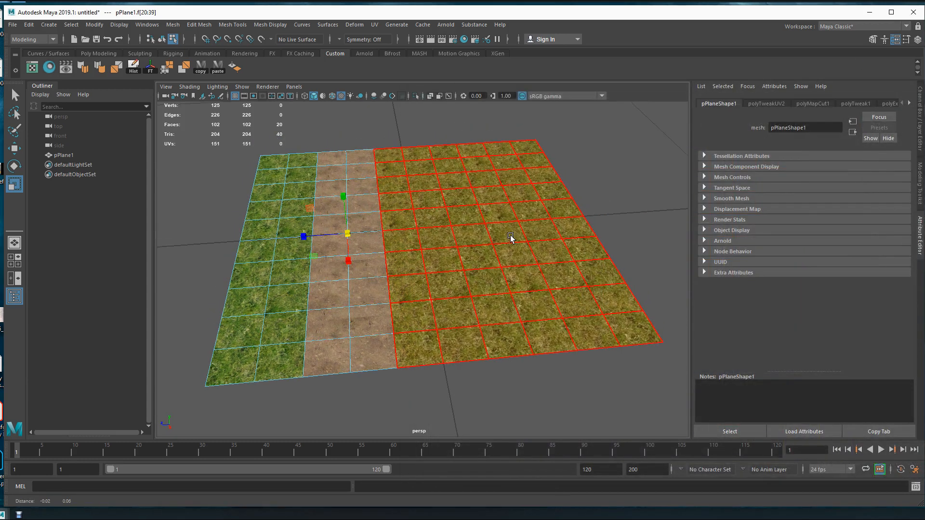
Return to object selection, deselect the plane and examine how the dirt path and grass textures tile.
key("F8")
left_click_drag(499, 309, 486, 302, "alt")
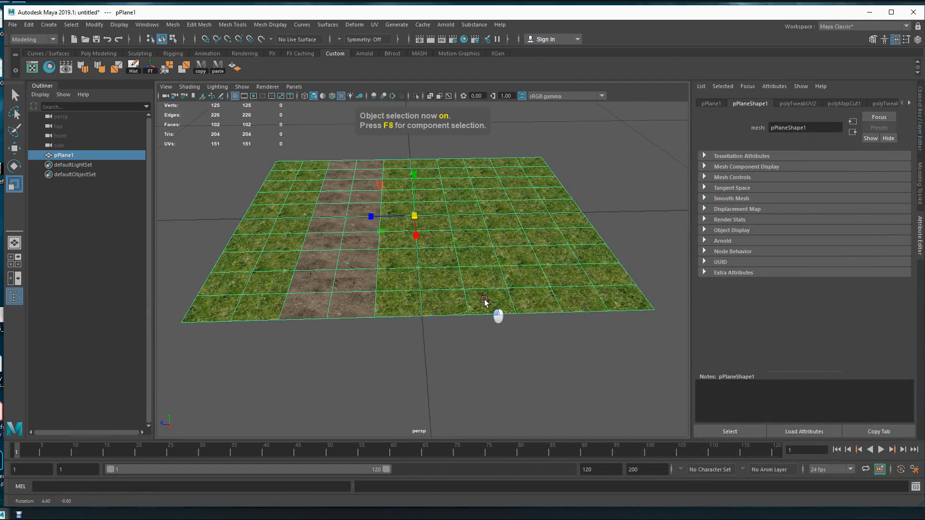
left_click(459, 352)
scroll(461, 322, "up", 3)
middle_click_drag(461, 321, 526, 316, "alt")
scroll(524, 316, "down", 3)
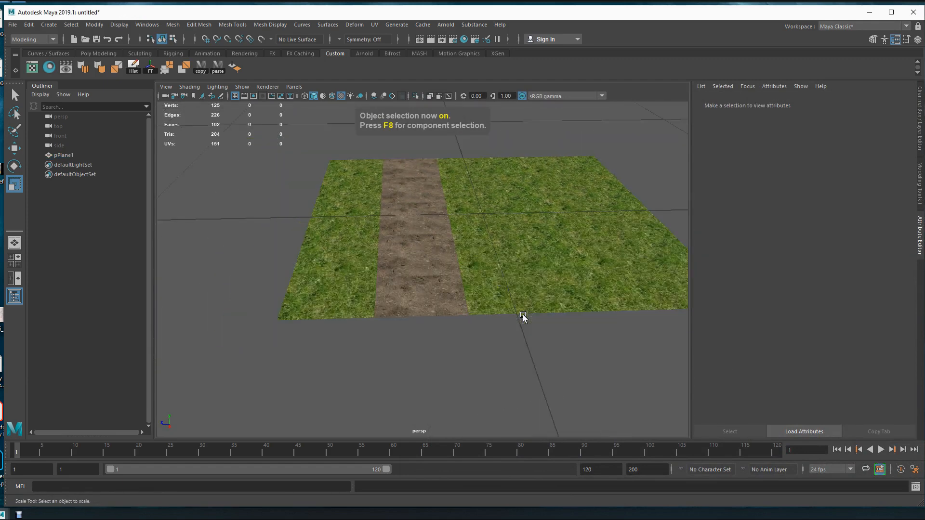
Duplicate the ground plane and raise the copy slightly above the original.
left_click(441, 265)
left_click_drag(434, 258, 425, 265, "alt")
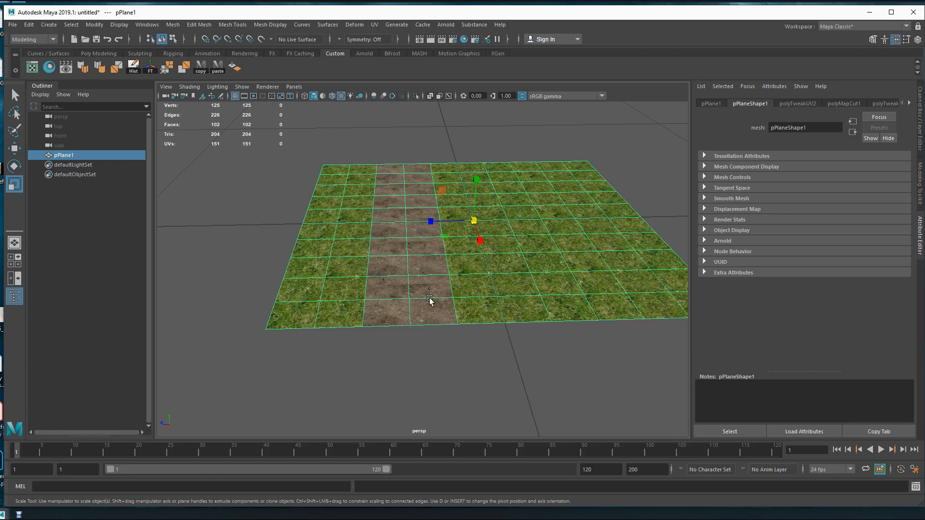
middle_click_drag(461, 301, 444, 295, "alt")
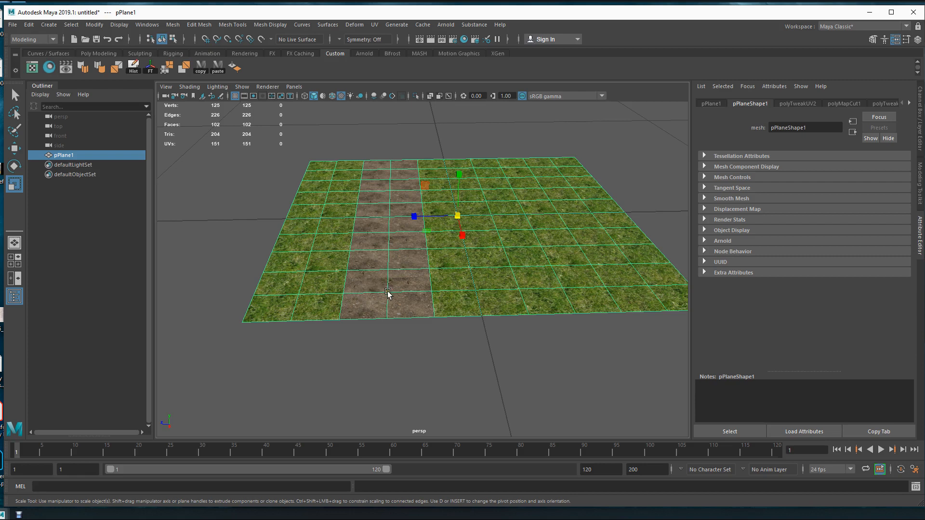
middle_click_drag(445, 278, 454, 289, "alt")
key("w")
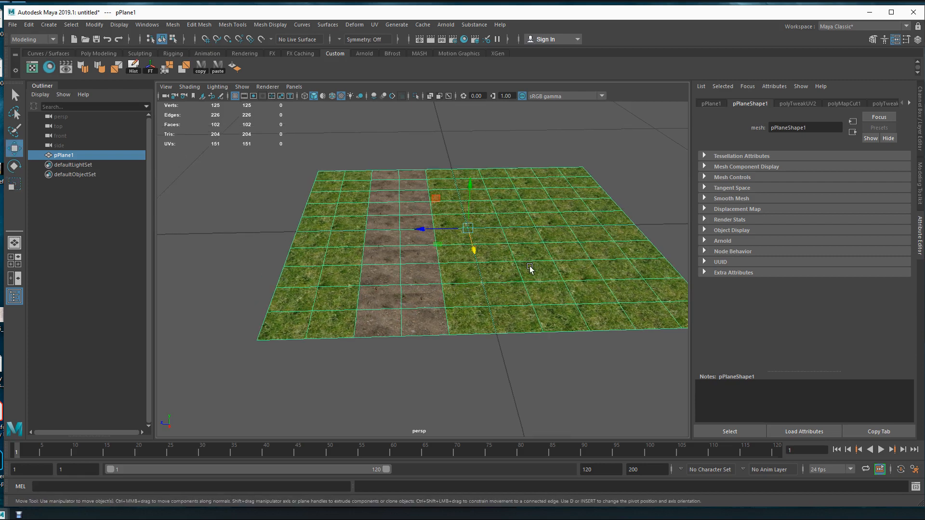
key("ctrl+d")
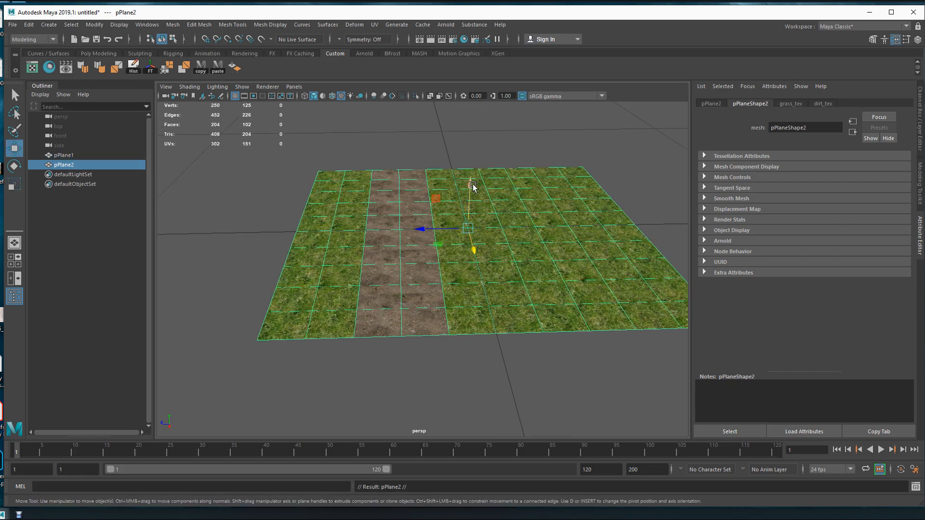
left_click_drag(471, 186, 474, 148)
Delete the raised copy's outer left face column and five right grass columns, keeping the path with one grass column on each side.
key("F11")
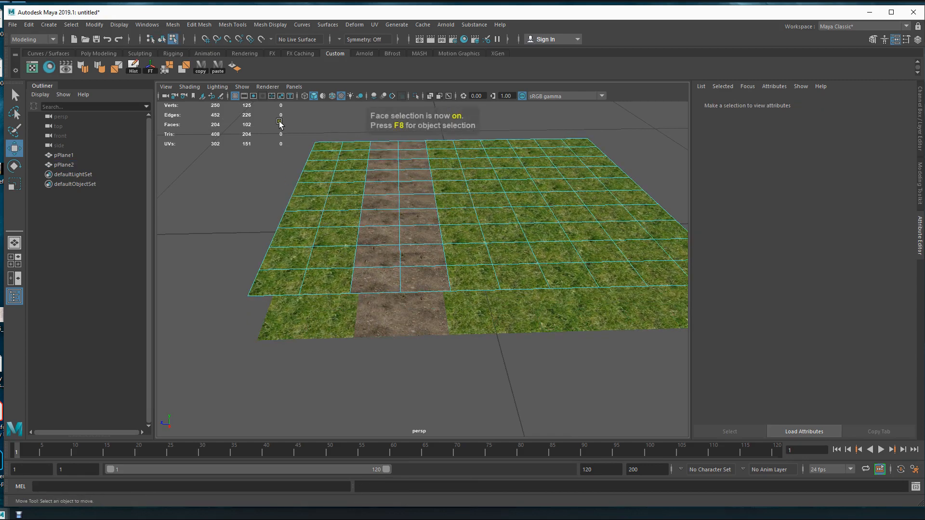
middle_click_drag(403, 195, 482, 194, "alt")
left_click_drag(347, 127, 392, 323)
middle_click_drag(578, 294, 362, 289, "alt")
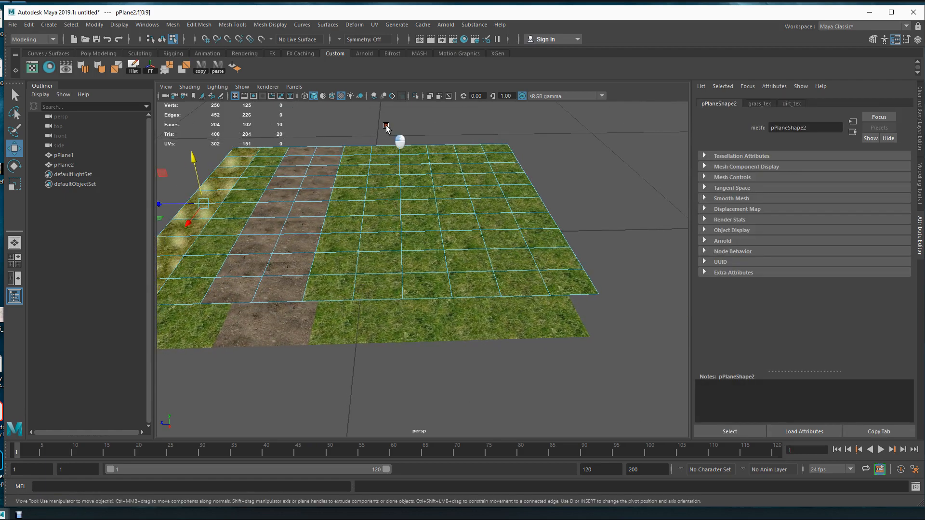
left_click_drag(384, 124, 580, 314)
key("Delete")
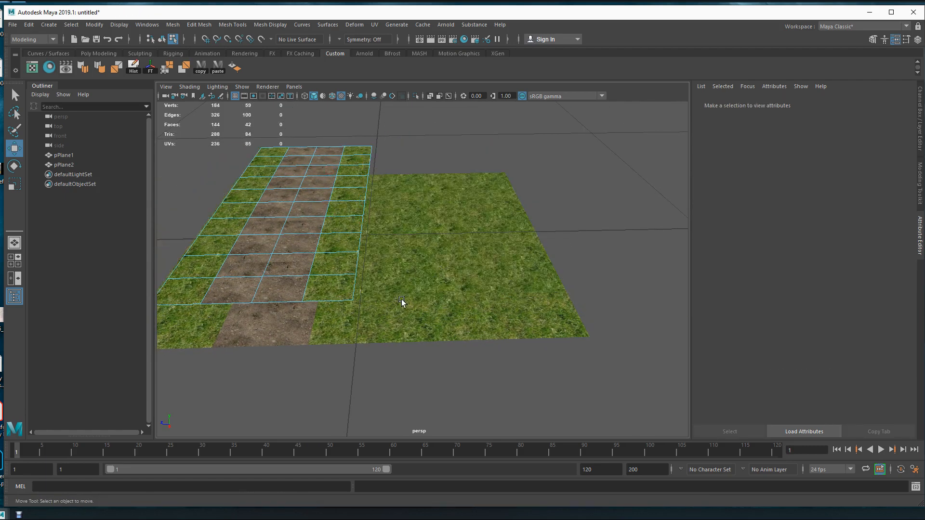
Extract the right half of the raised strip, one dirt column and one grass column, as a separate piece.
middle_click_drag(400, 304, 492, 281, "alt")
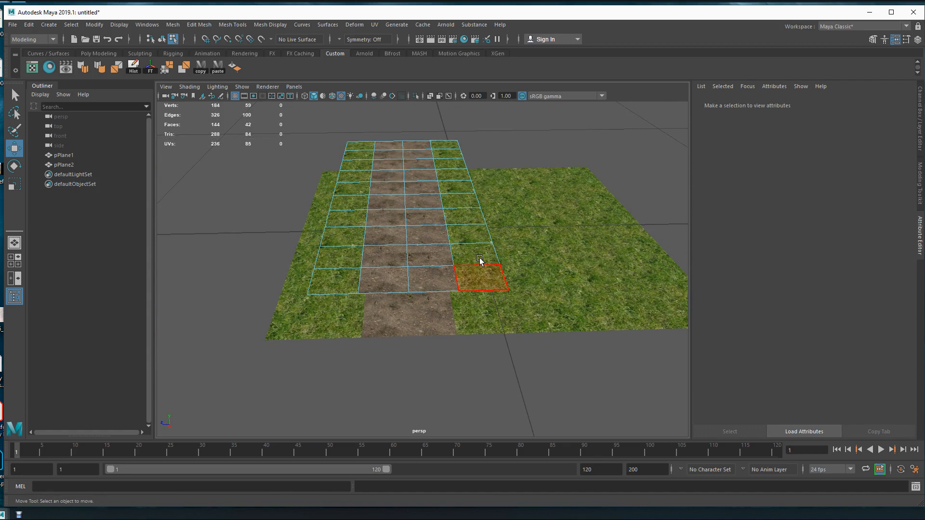
left_click_drag(421, 120, 516, 305)
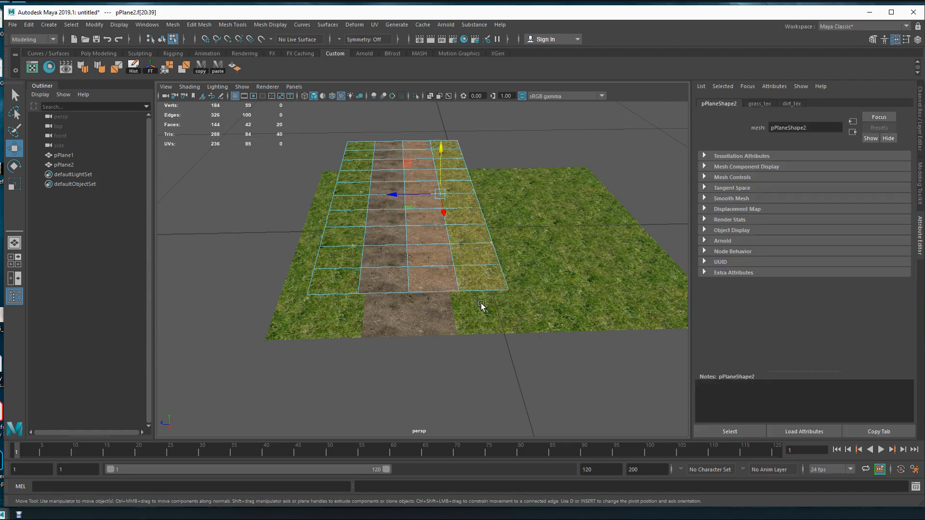
right_click(439, 249)
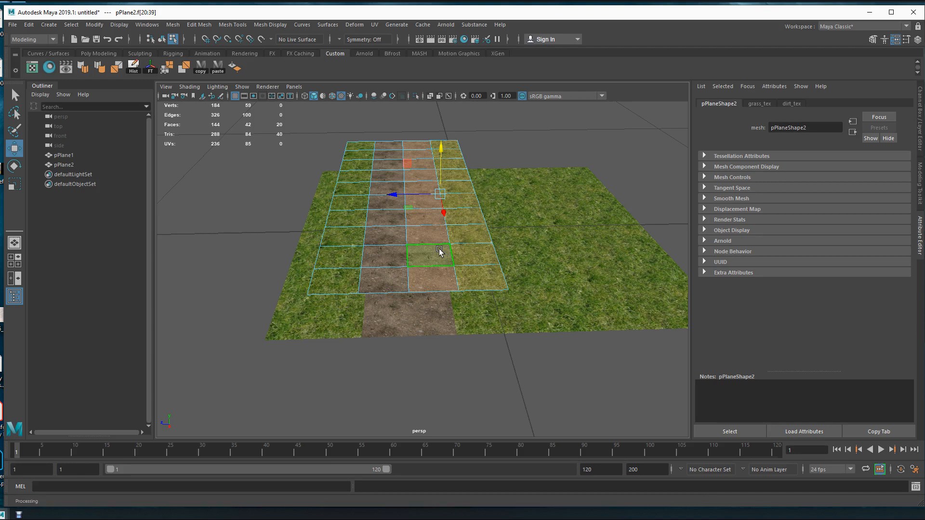
key("space")
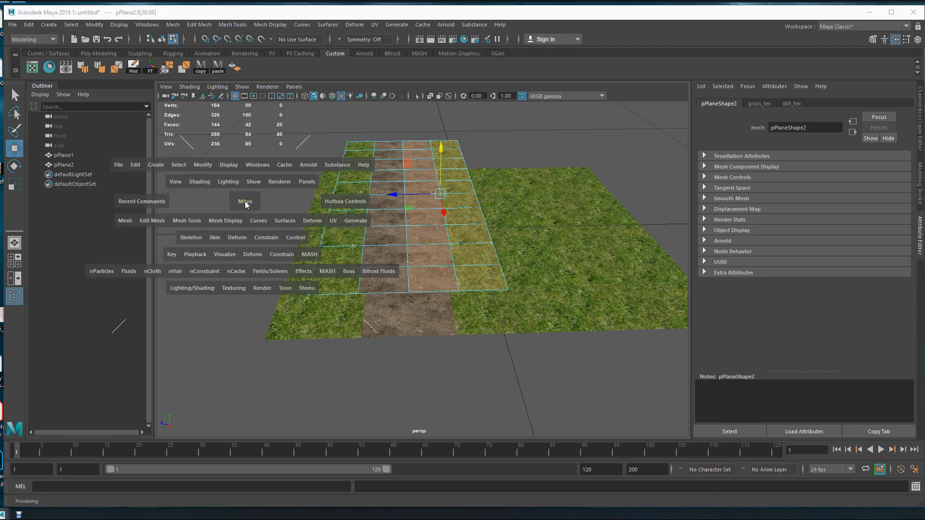
left_click(144, 221)
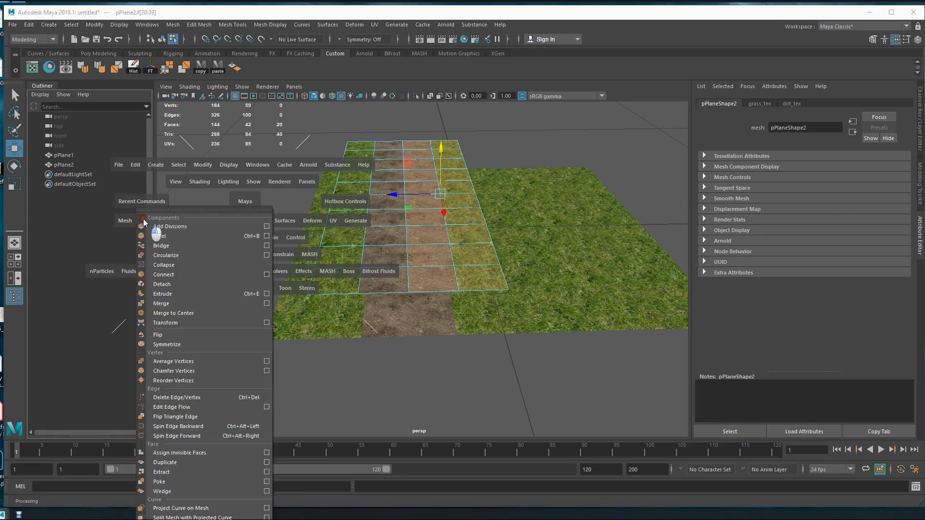
left_click(179, 473)
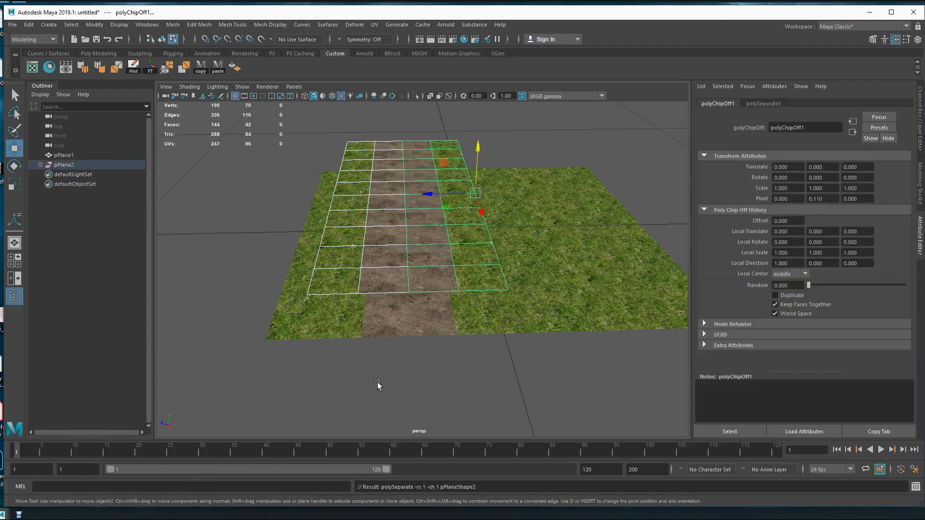
left_click(385, 384)
double_click(446, 272)
left_click(365, 267)
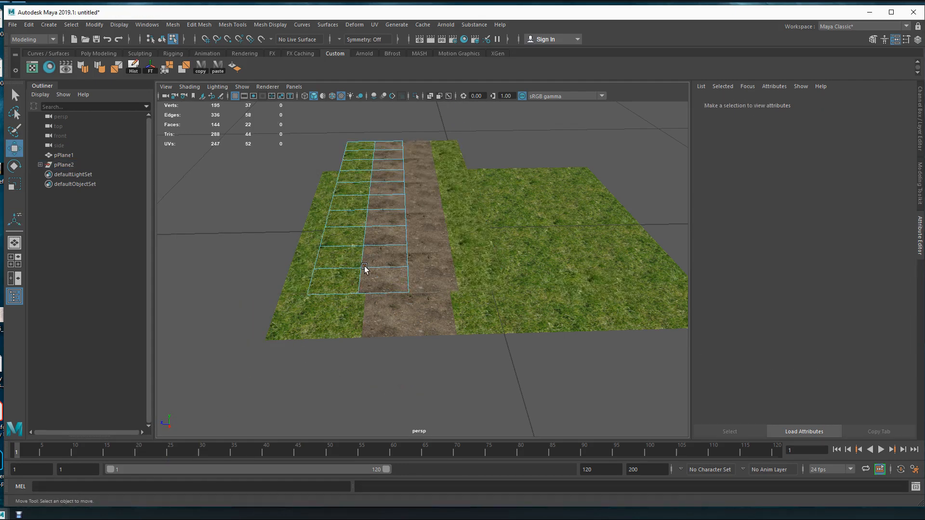
Select both halves of the raised strip in object mode and create a Lambert material named transition in the Hypershade.
key("F8")
left_click(430, 243, "shift")
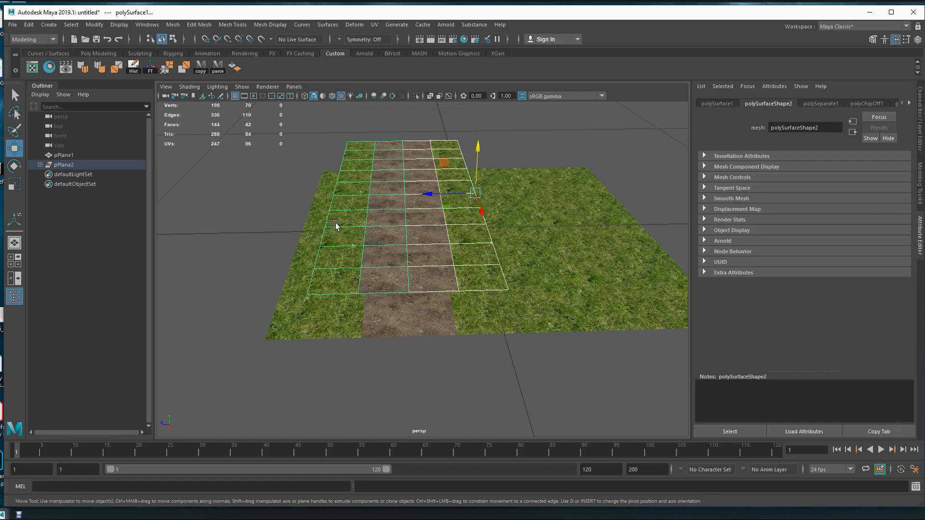
left_click(49, 68)
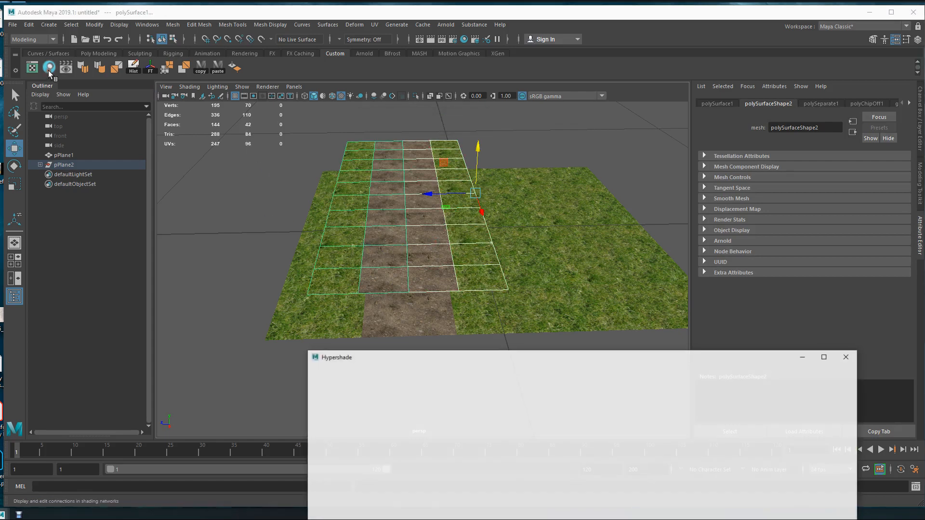
left_click_drag(465, 355, 349, 117)
right_click_drag(347, 289, 583, 307)
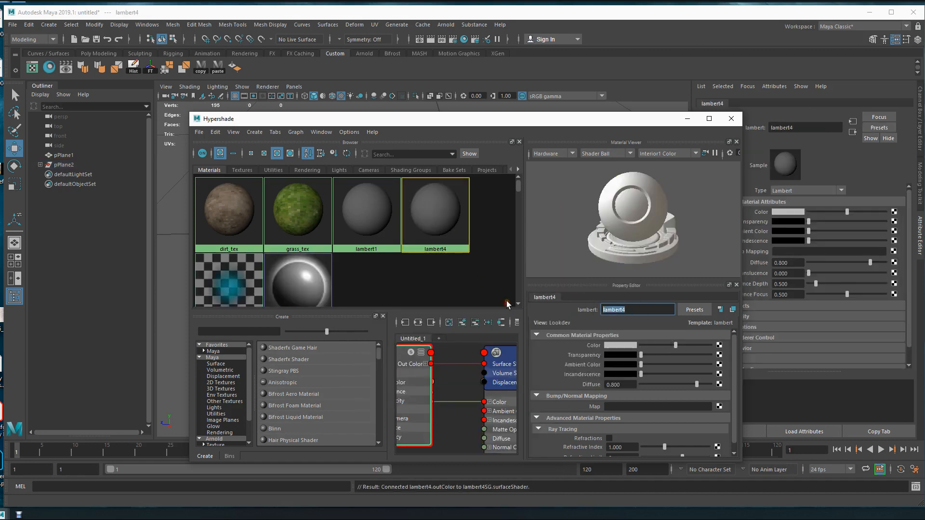
type("transition")
key("Return")
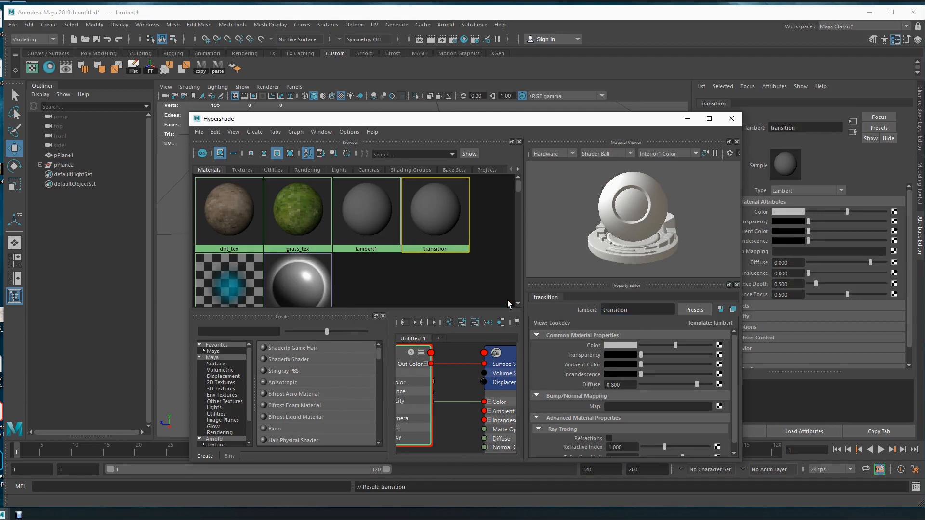
Map a File texture to the transition material's Color, look through the psds folder for an image, and close the Hypershade.
left_click(719, 346)
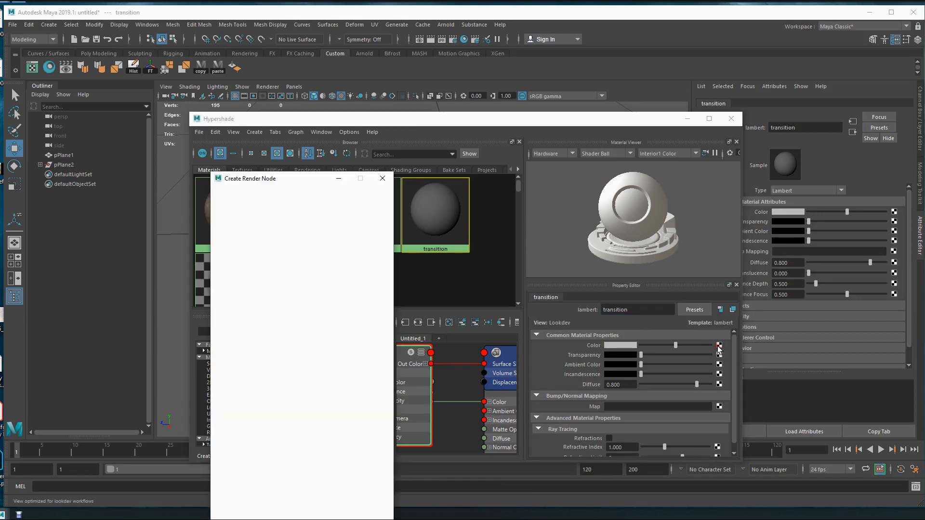
left_click(304, 269)
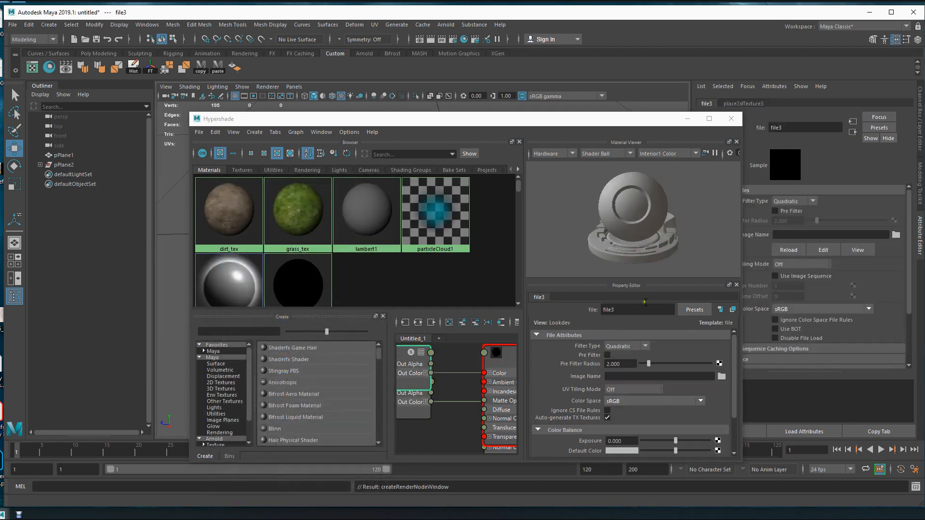
left_click(721, 376)
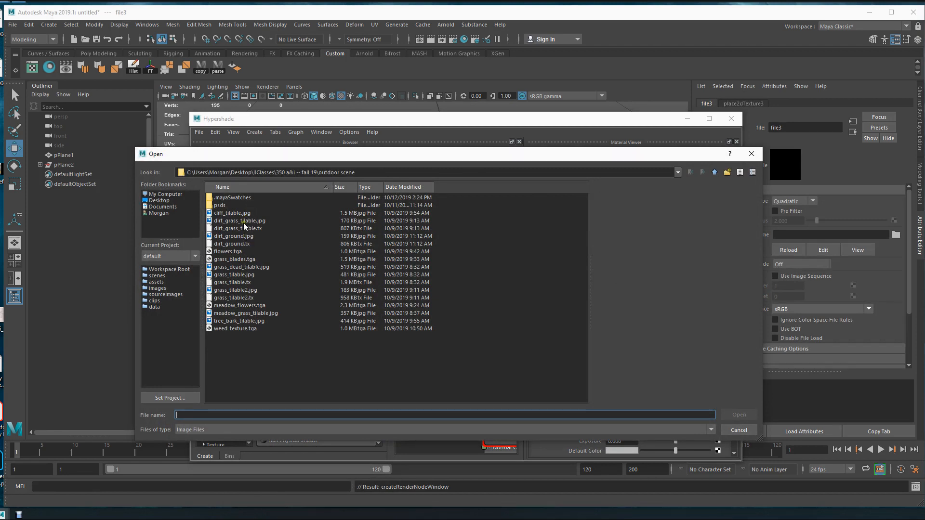
double_click(220, 205)
left_click(217, 206)
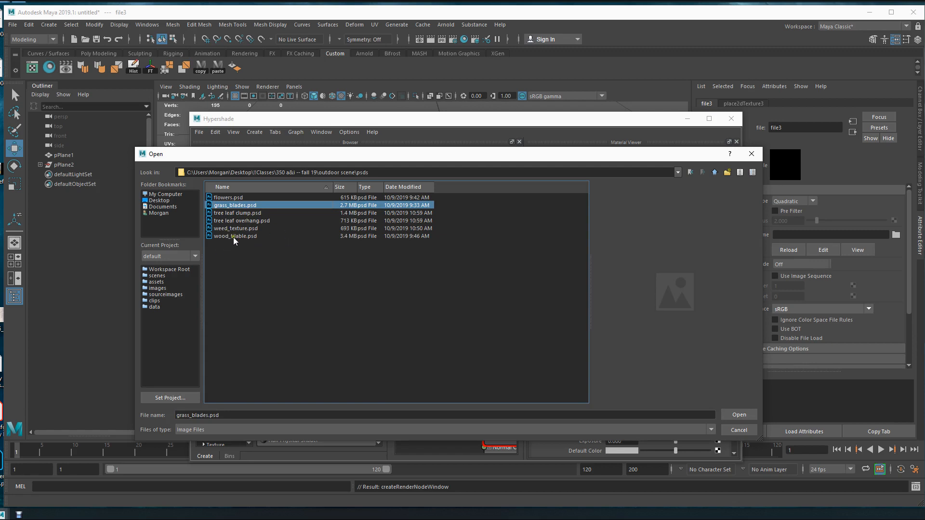
left_click(714, 172)
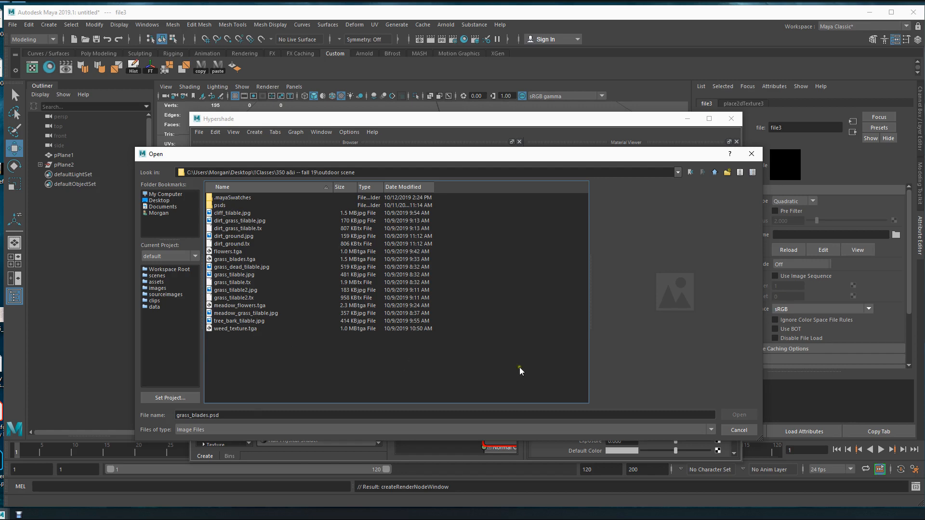
left_click(733, 428)
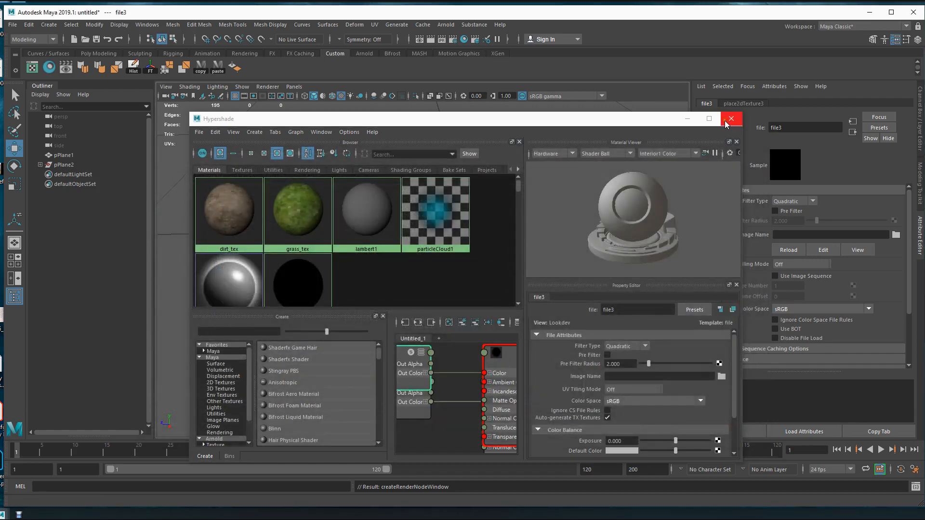
left_click(726, 124)
Select the right half of the raised strip and examine how its UV shells lie over the dirt texture in the UV Editor.
left_click(434, 236)
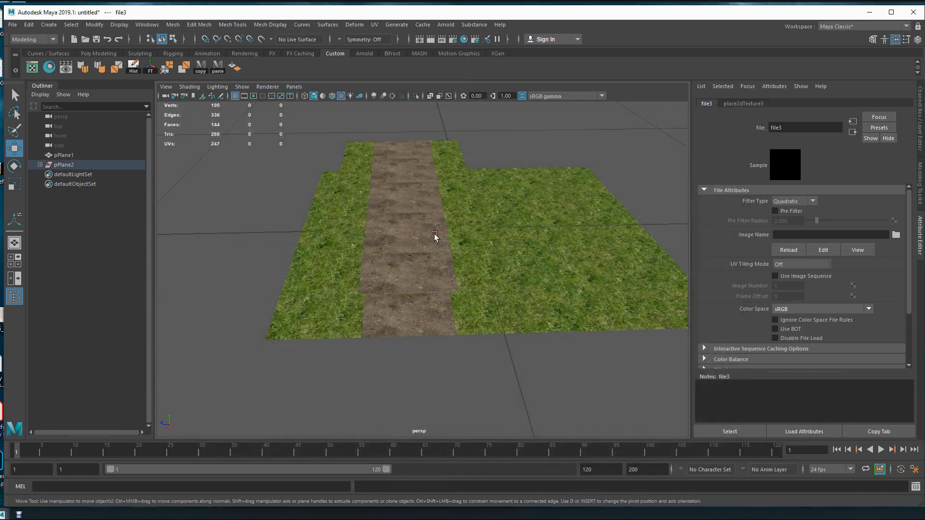
left_click(434, 236)
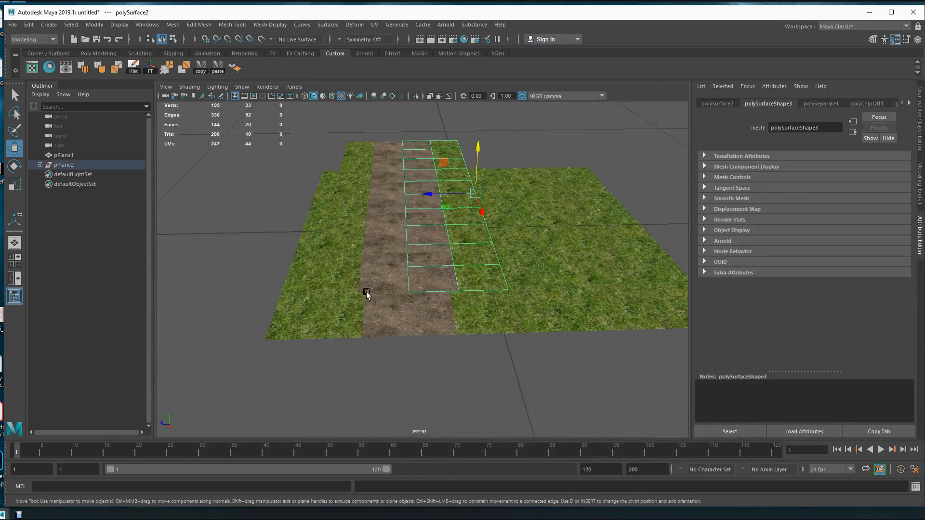
left_click(32, 68)
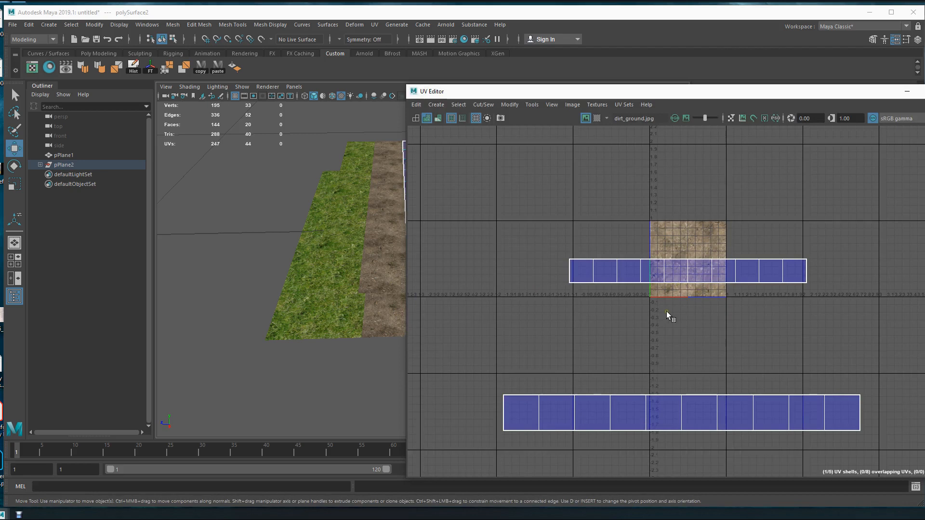
key("f")
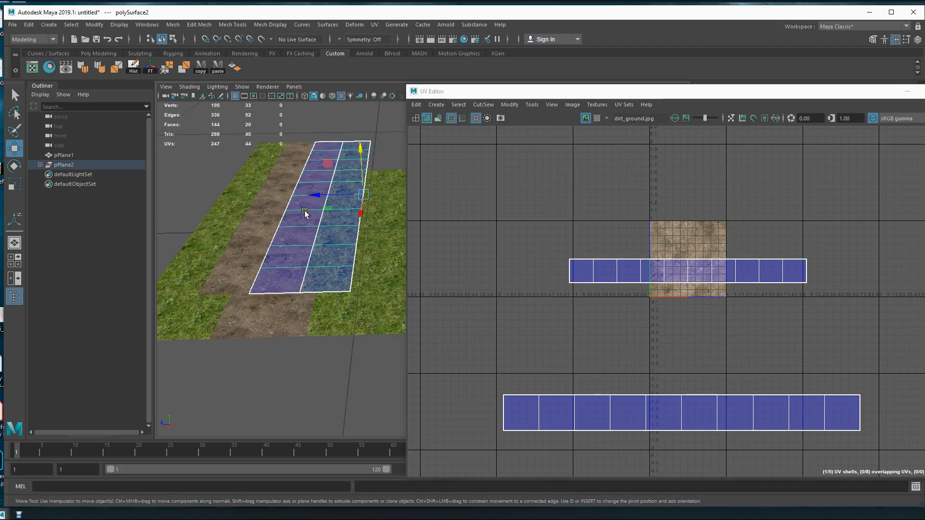
middle_click_drag(285, 278, 299, 268, "alt")
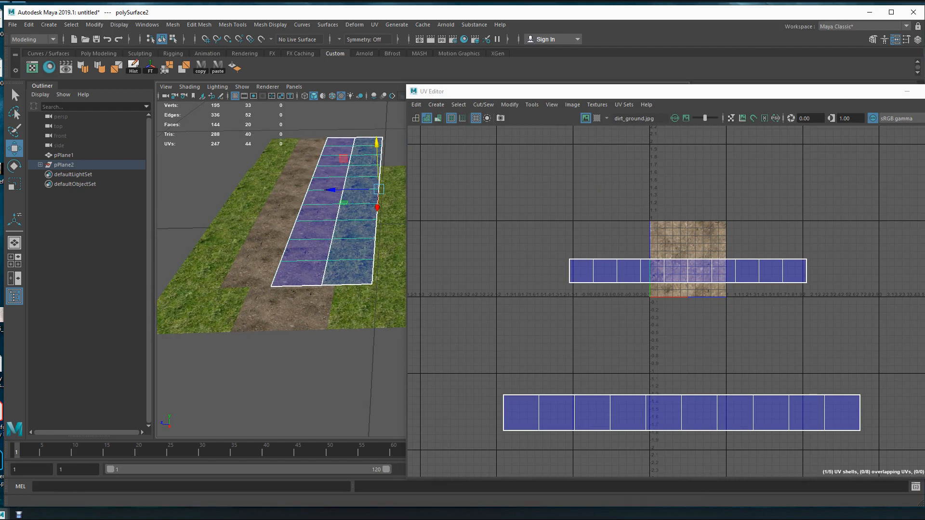
left_click_drag(830, 93, 651, 120)
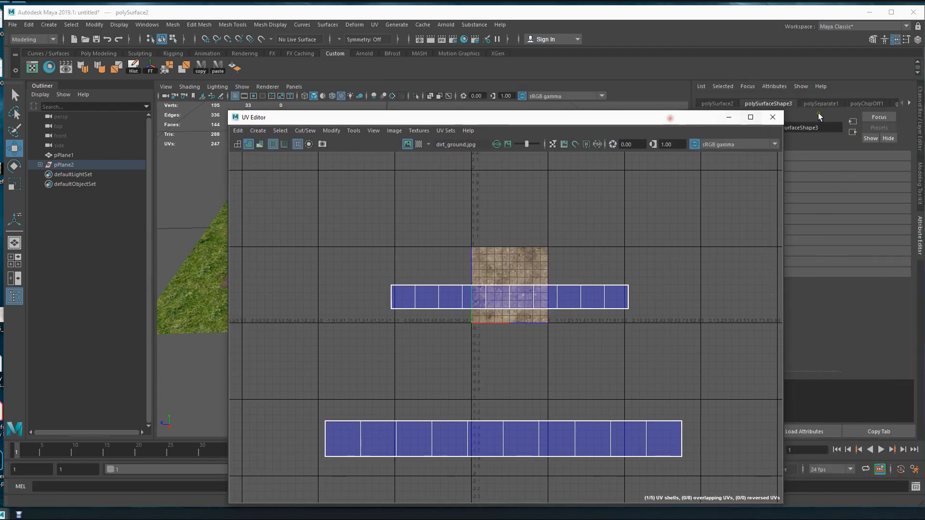
left_click(775, 118)
Select both halves of the raised strip and move them well above the ground plane.
left_click_drag(402, 306, 469, 285, "alt")
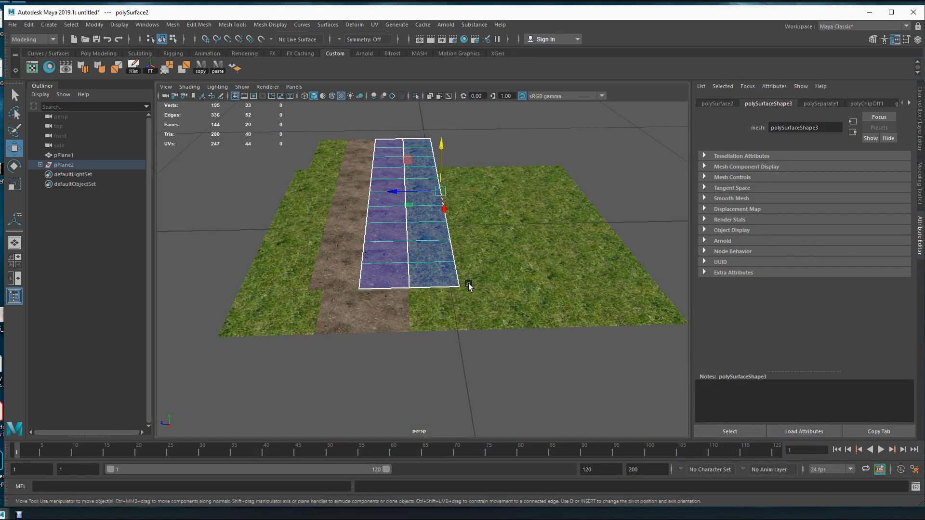
left_click(333, 233, "shift")
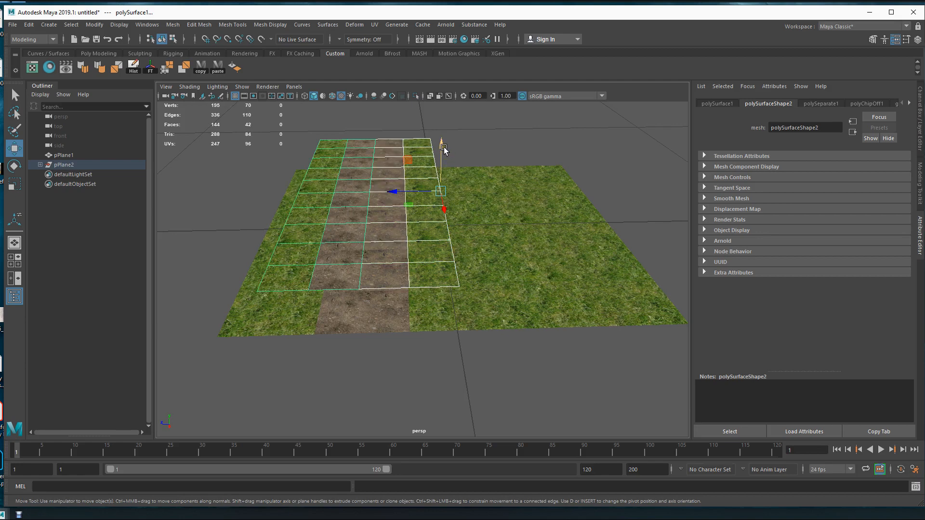
left_click_drag(444, 149, 442, 87)
mouse_move(452, 262)
left_mouse_down("alt")
mouse_move(464, 285)
mouse_move(463, 270)
left_mouse_up("alt")
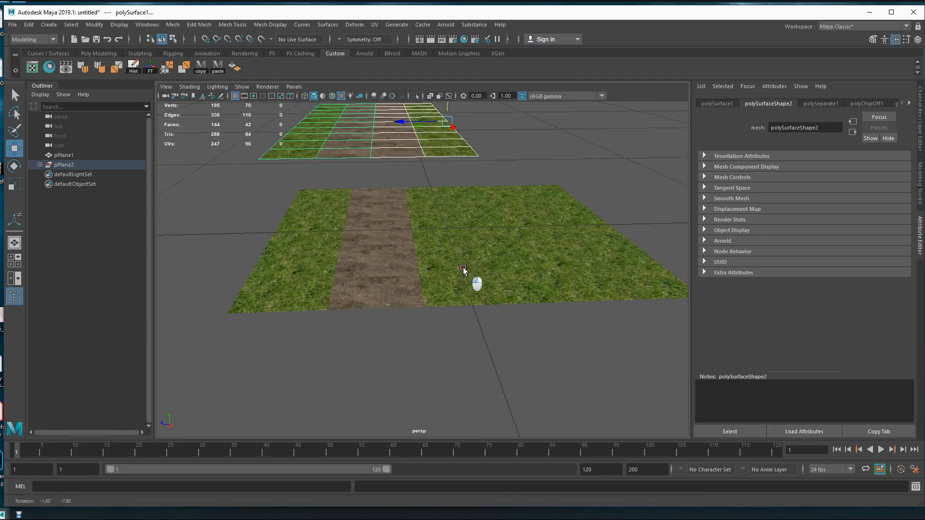
left_click(452, 254)
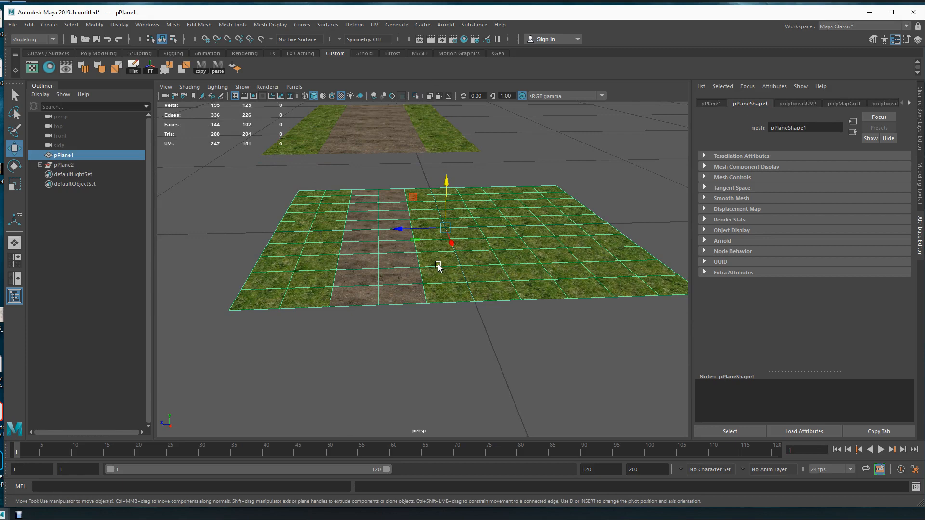
mouse_move(506, 227)
left_mouse_down("alt")
mouse_move(510, 236)
mouse_move(498, 241)
left_mouse_up("alt")
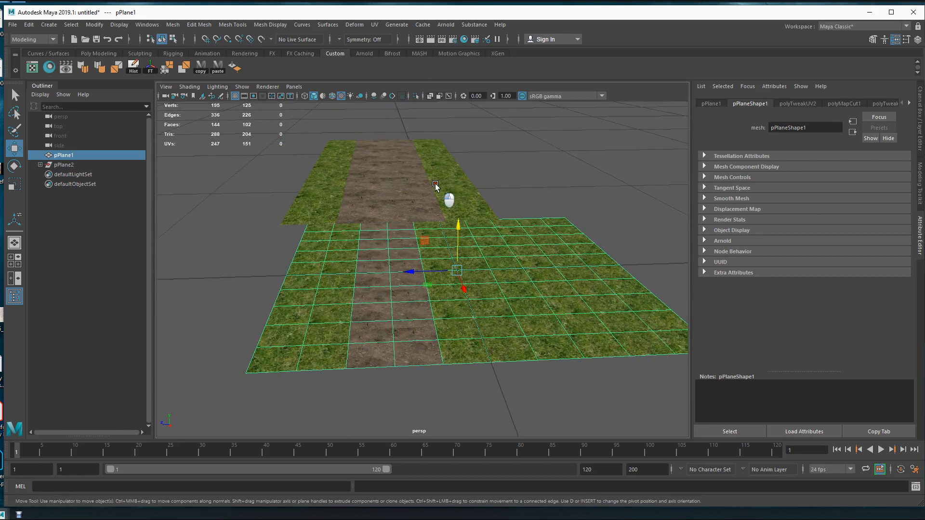
Select the right half of the raised strip and open its UVs in the UV Editor with the UV Toolkit shown.
left_click(436, 188)
left_click_drag(438, 193, 461, 237, "alt")
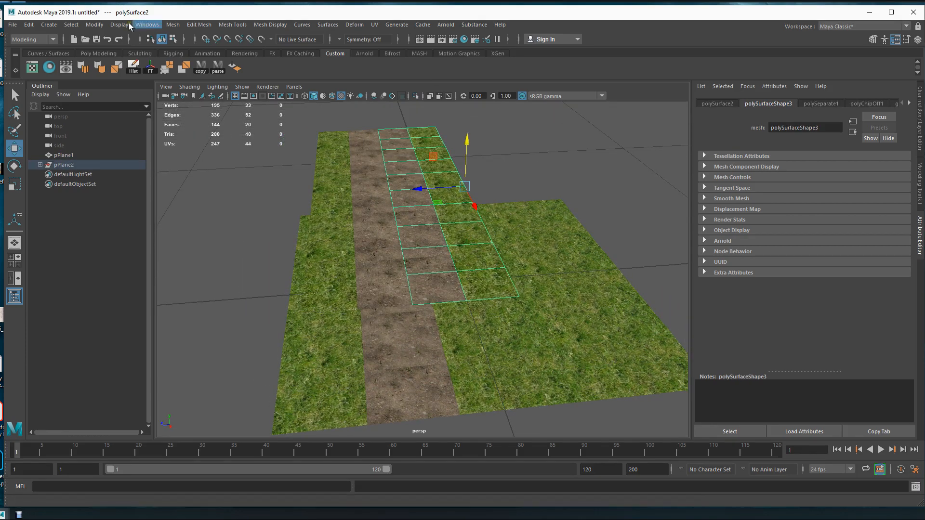
left_click(31, 68)
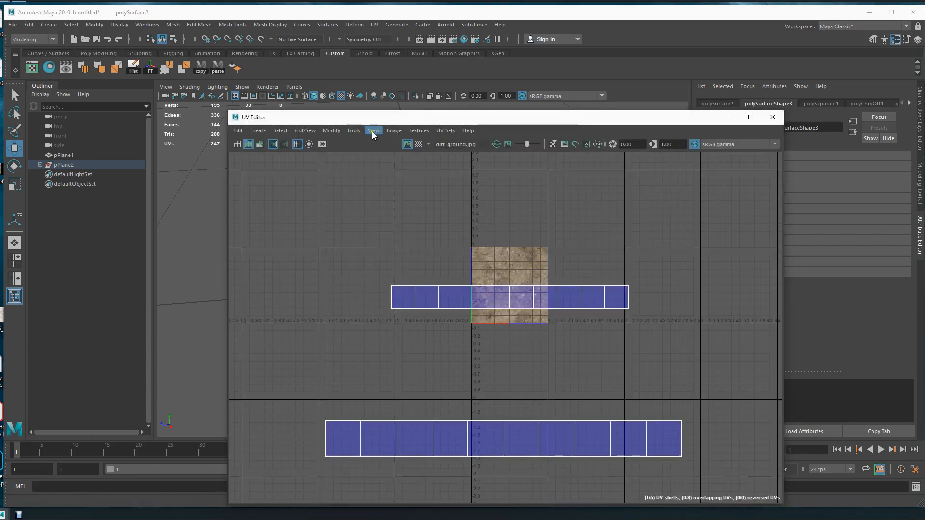
left_click(357, 130)
left_click(363, 147)
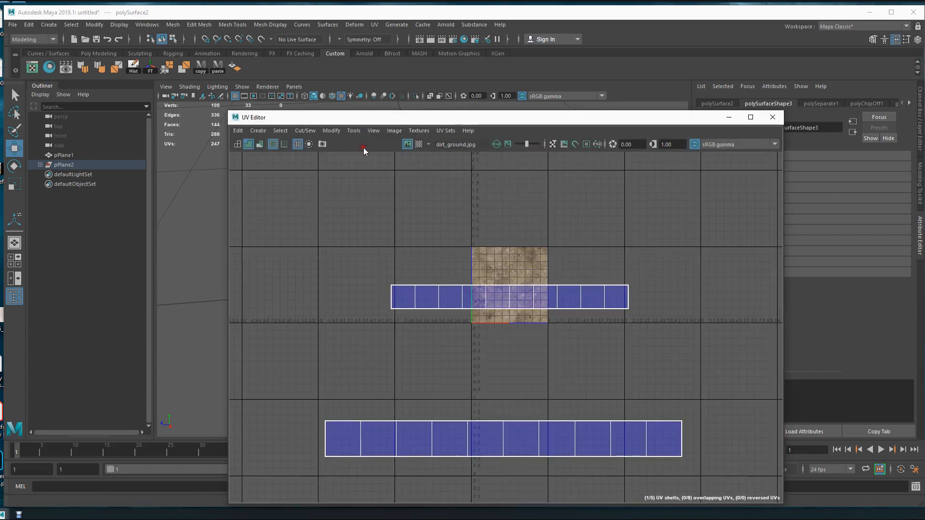
left_click(357, 130)
left_click(363, 148)
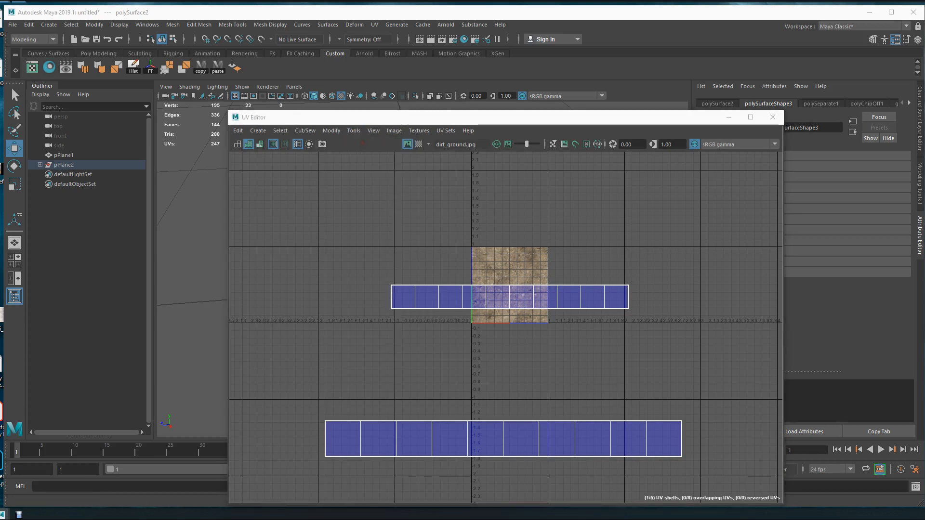
left_click_drag(569, 0, 792, 147)
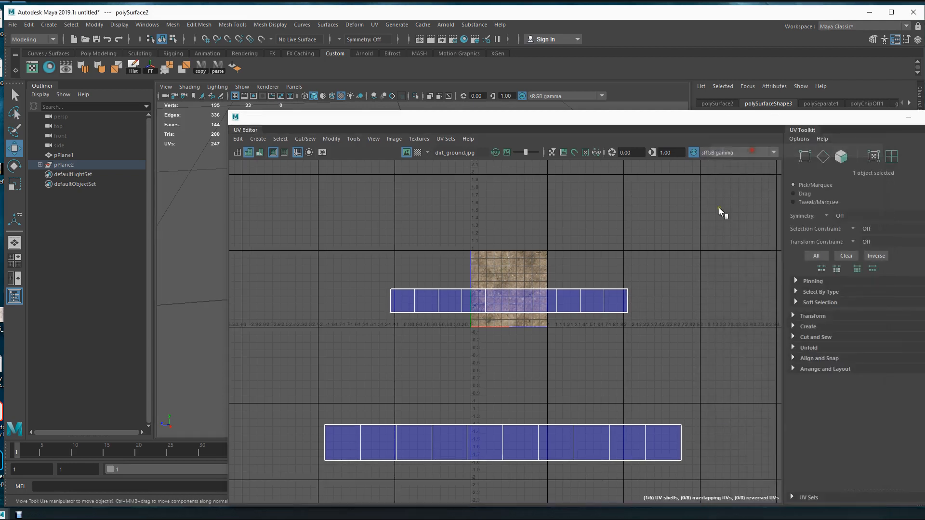
Apply a Normal-Based UV projection to the right half of the raised strip and to the left half.
left_click(798, 326)
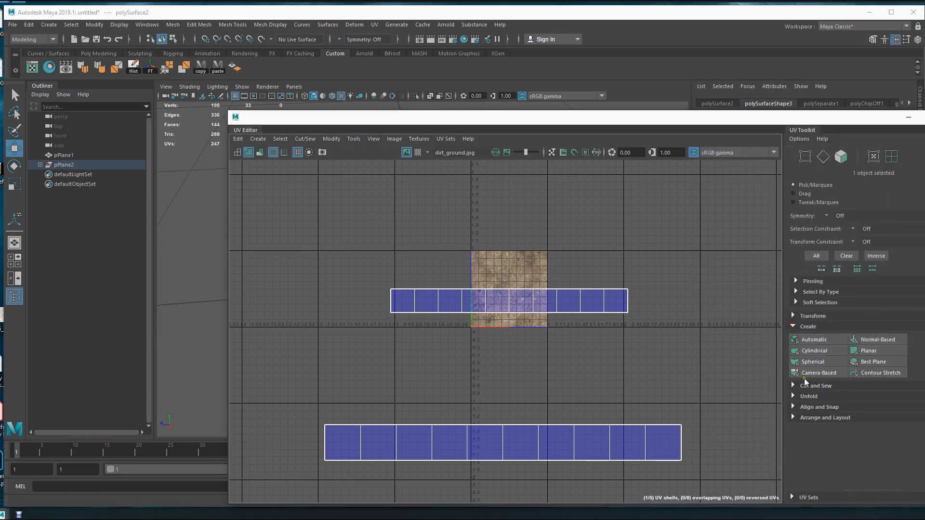
left_click(875, 341)
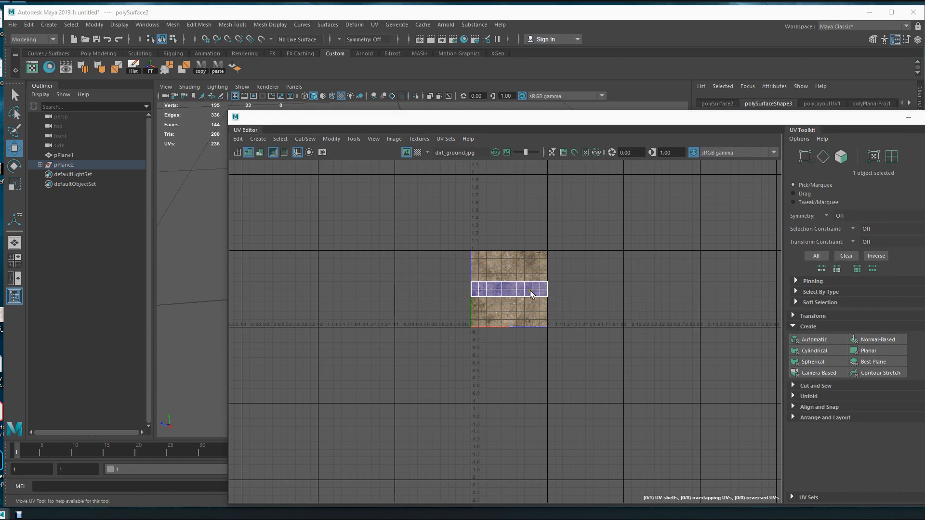
left_click_drag(508, 121, 512, 321)
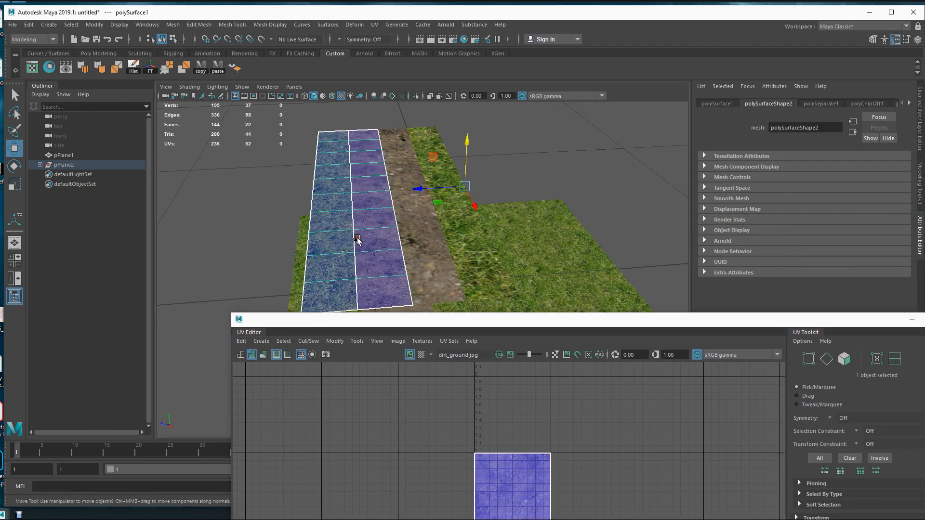
left_click_drag(668, 323, 591, 128)
left_click(838, 354)
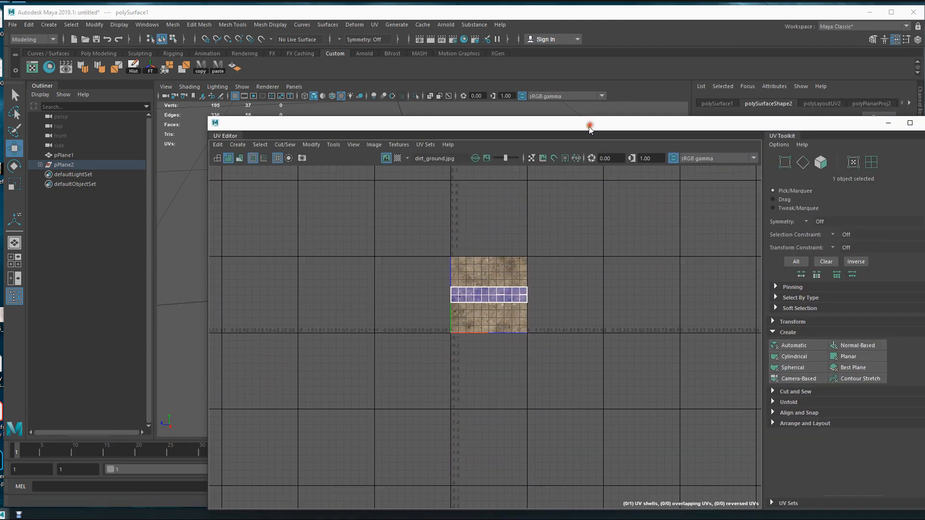
Select the left half's UV shell and scale it up uniformly to about three times its size.
right_click_drag(491, 298, 461, 288)
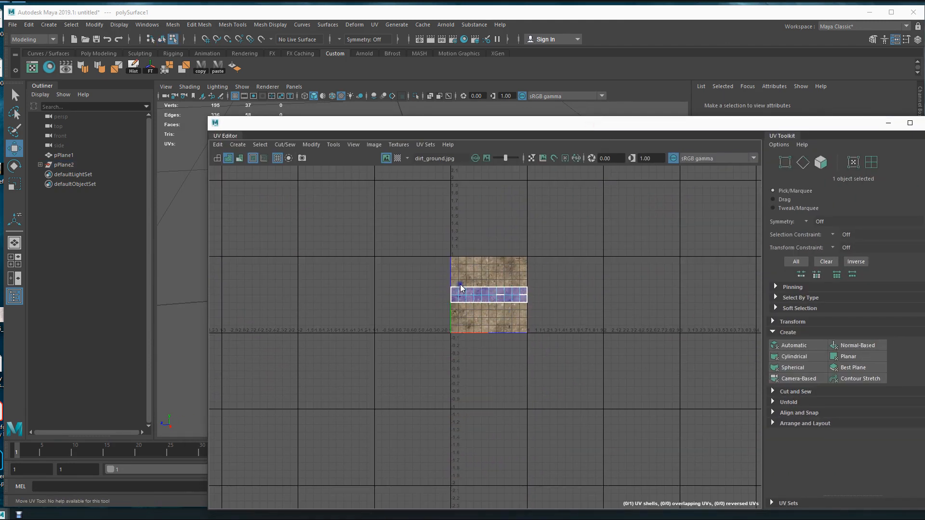
left_click(487, 296)
key("r")
left_click_drag(490, 295, 618, 157)
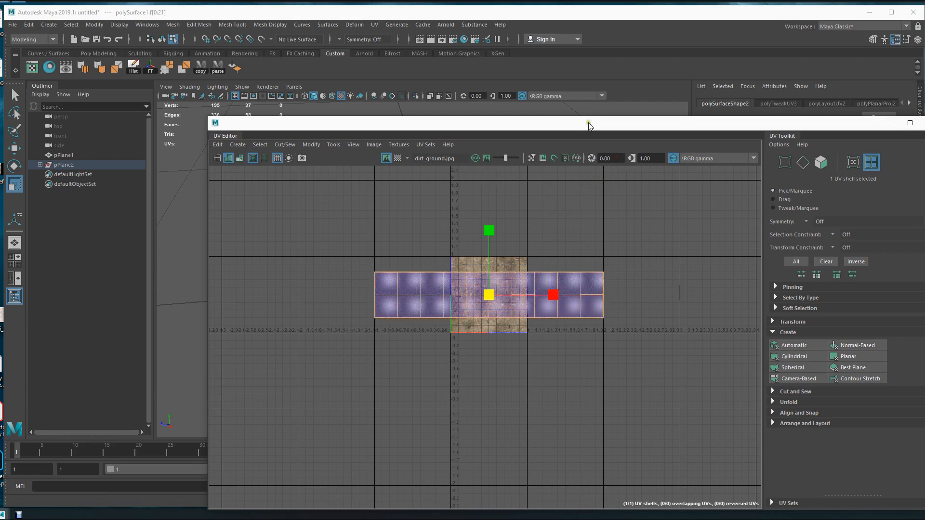
Scale the right half's UV shell uniformly to about three times its size to match the left half, and close the UV Editor.
left_click_drag(588, 123, 595, 403)
left_click_drag(538, 396, 545, 141)
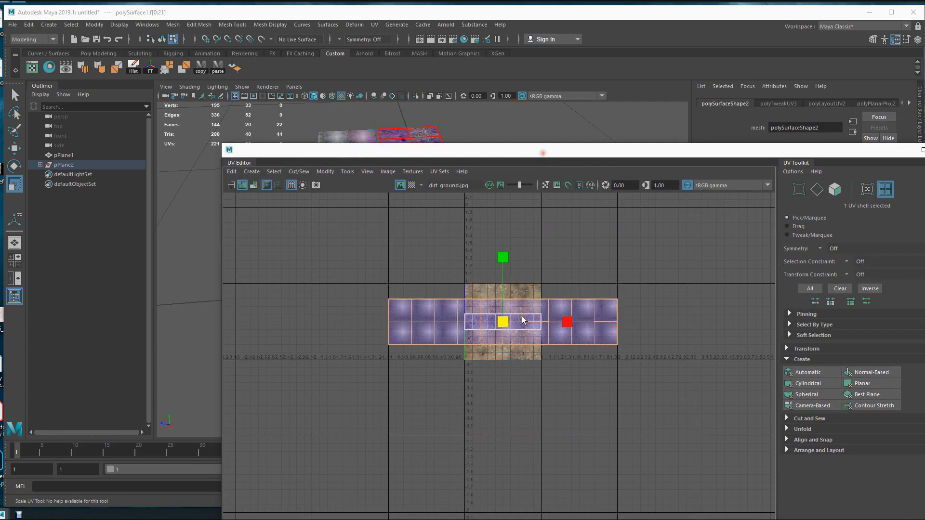
left_click(533, 340)
right_click_drag(508, 324, 458, 302)
left_click(490, 325)
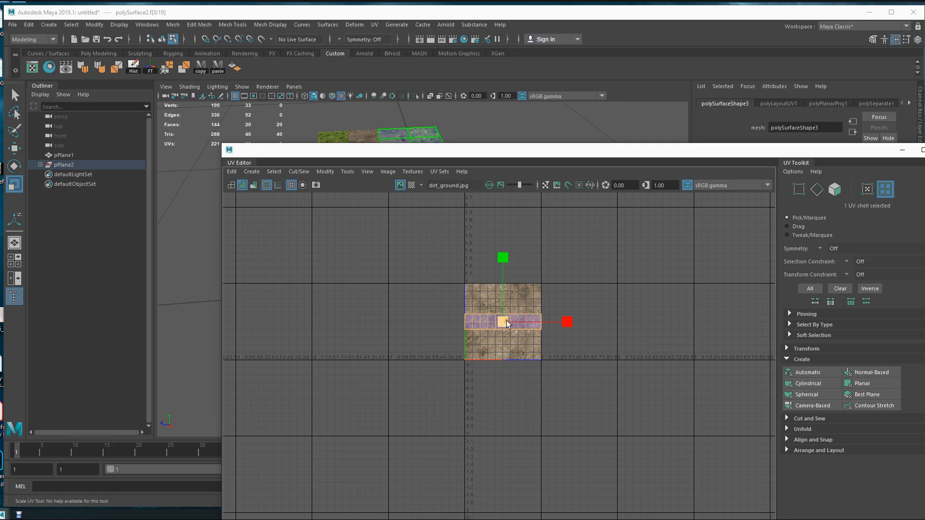
left_click_drag(507, 324, 633, 188)
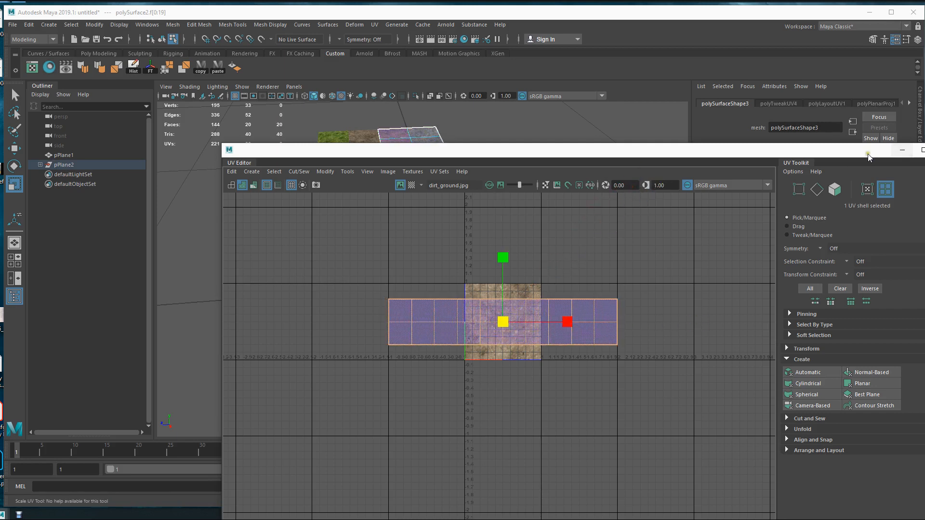
left_click_drag(868, 157, 781, 150)
left_click(835, 142)
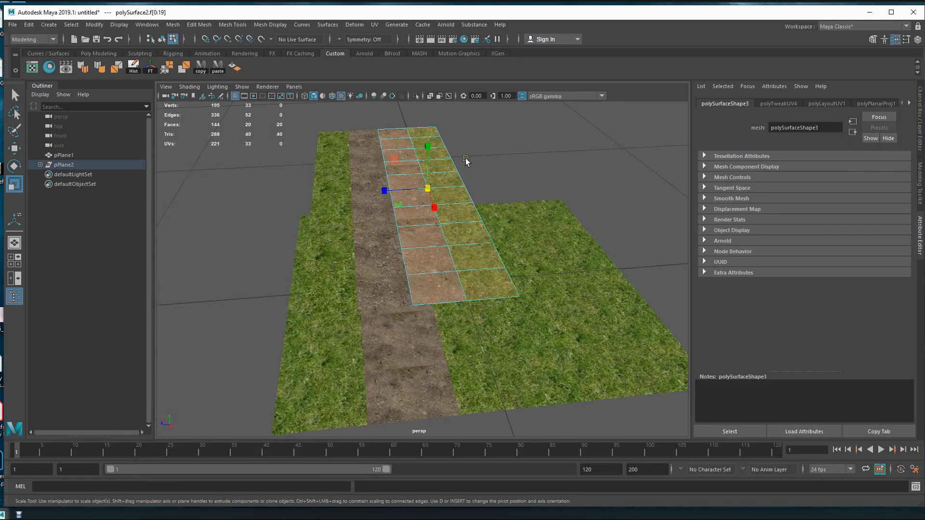
Lower the vertices along the centre line of the ground plane's dirt path to form a dip.
left_click(550, 151)
left_click_drag(455, 316, 444, 272, "alt")
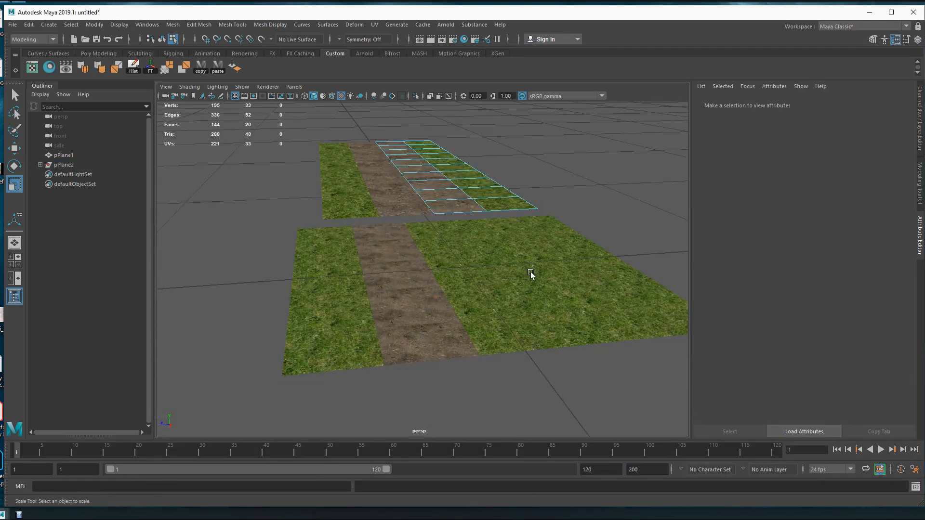
left_click_drag(531, 274, 486, 315, "alt")
left_click(490, 296)
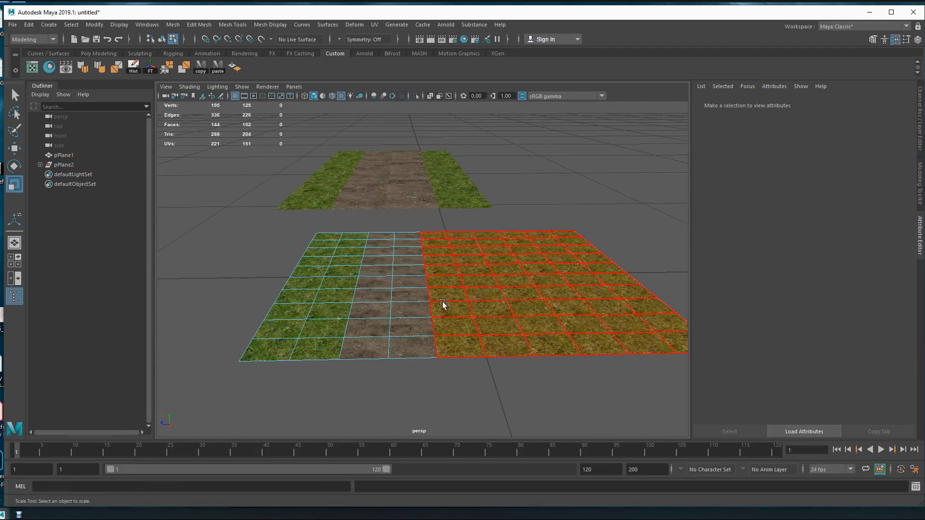
key("F9")
left_click_drag(393, 314, 394, 311, "alt")
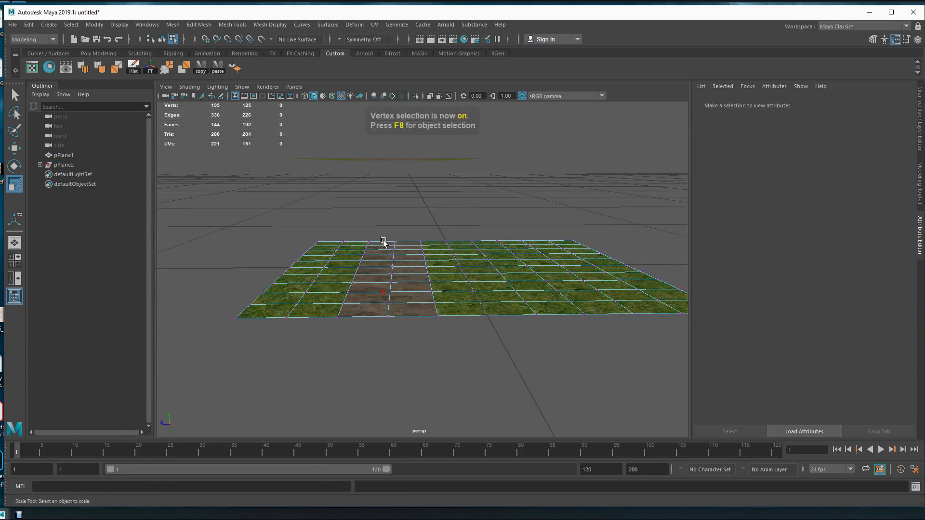
left_click_drag(376, 210, 409, 343)
key("w")
left_click_drag(394, 226, 409, 351)
Select the dirt path's faces on the ground plane and Smooth them with 1 division.
key("F11")
key("space")
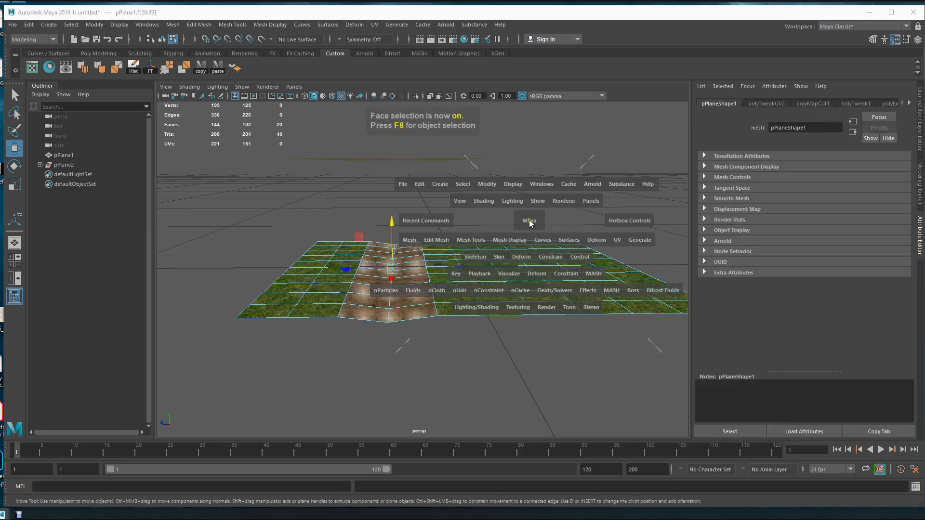
left_click(406, 243)
left_click(454, 302)
mouse_move(432, 310)
left_mouse_down("alt")
mouse_move(438, 317)
mouse_move(433, 310)
left_mouse_up("alt")
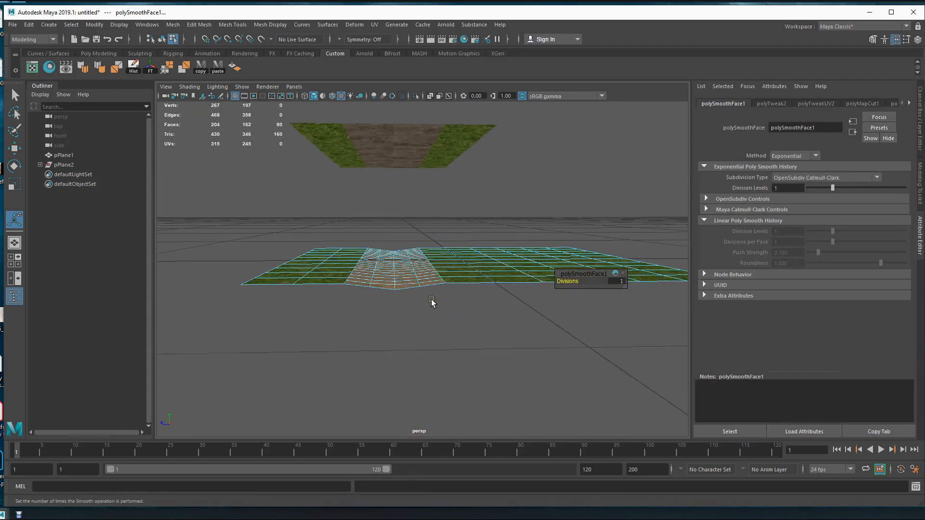
Select the smoothed path's inner vertex rows and reshape them into a shallow rounded trough.
key("F9")
left_click_drag(392, 251, 449, 303, "alt")
left_click_drag(403, 188, 492, 313, "shift")
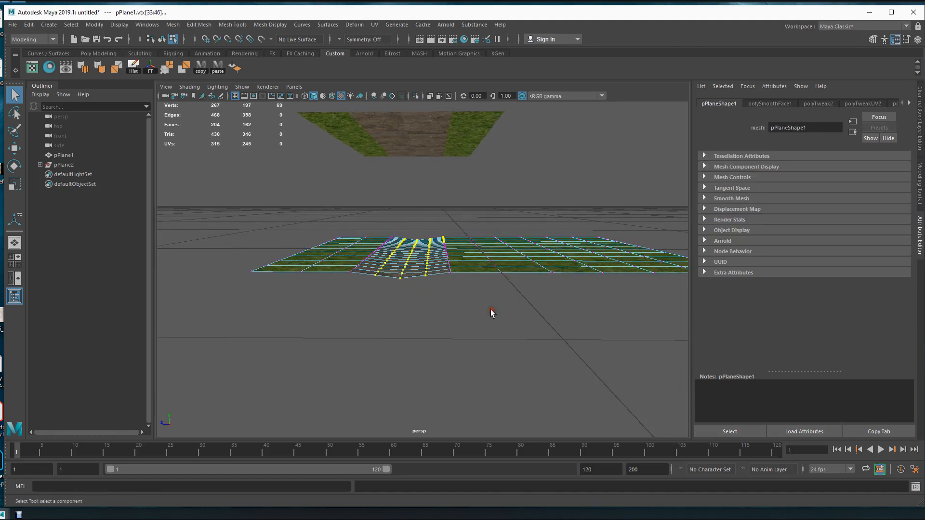
left_click_drag(451, 260, 431, 217, "alt")
key("r")
key("w")
Select the left half of the raised strip in object mode.
left_click(415, 133)
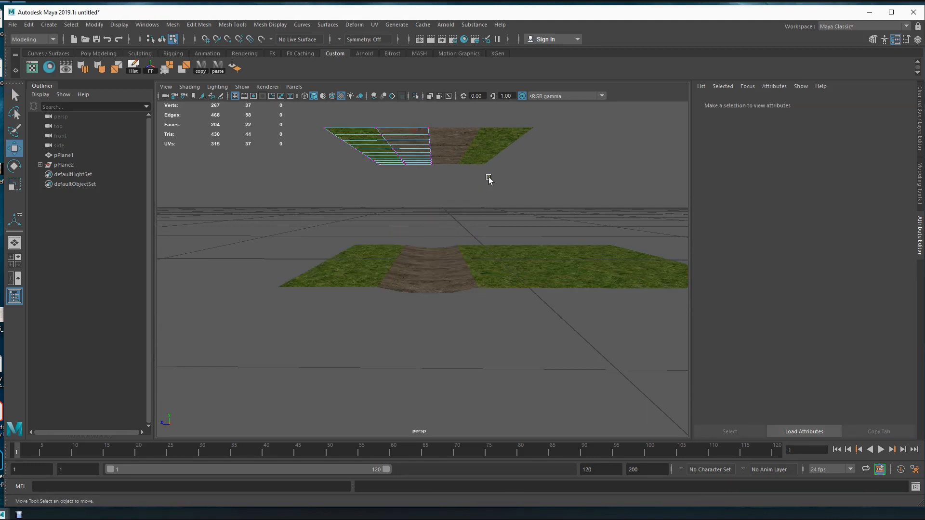
key("F8")
left_click_drag(533, 339, 435, 359, "alt")
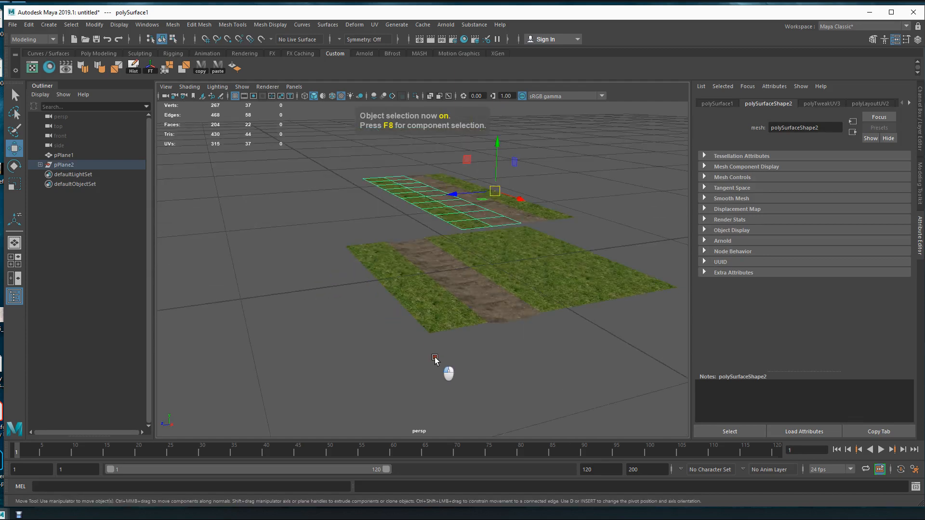